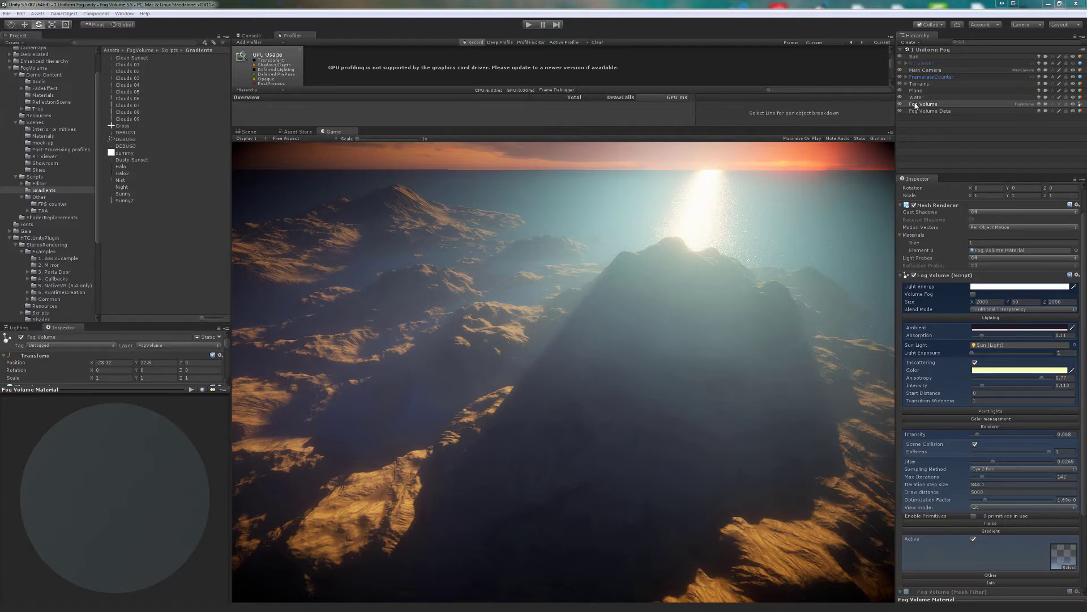
# Play the scene, view the Sun's fog depth map, inspect the Main Camera's components, and stop playing.
pyautogui.click(530, 25)
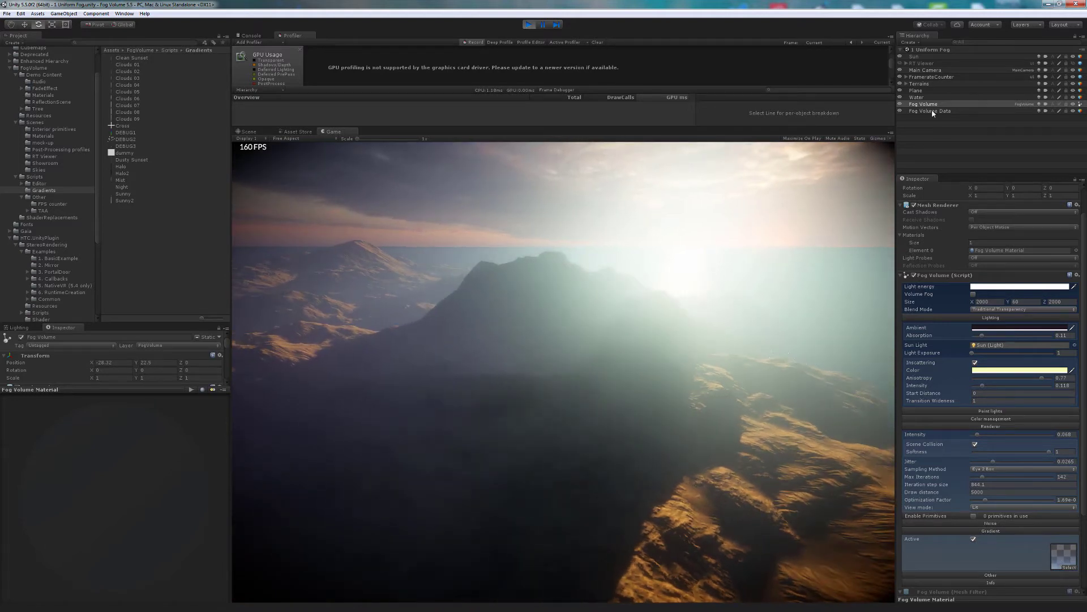
pyautogui.click(915, 57)
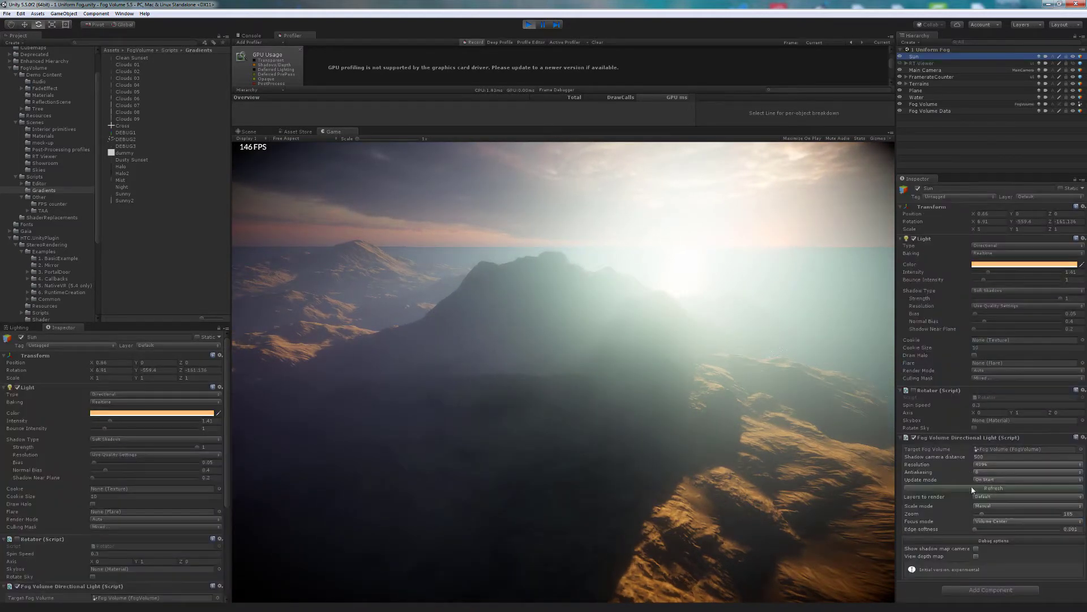
pyautogui.click(975, 557)
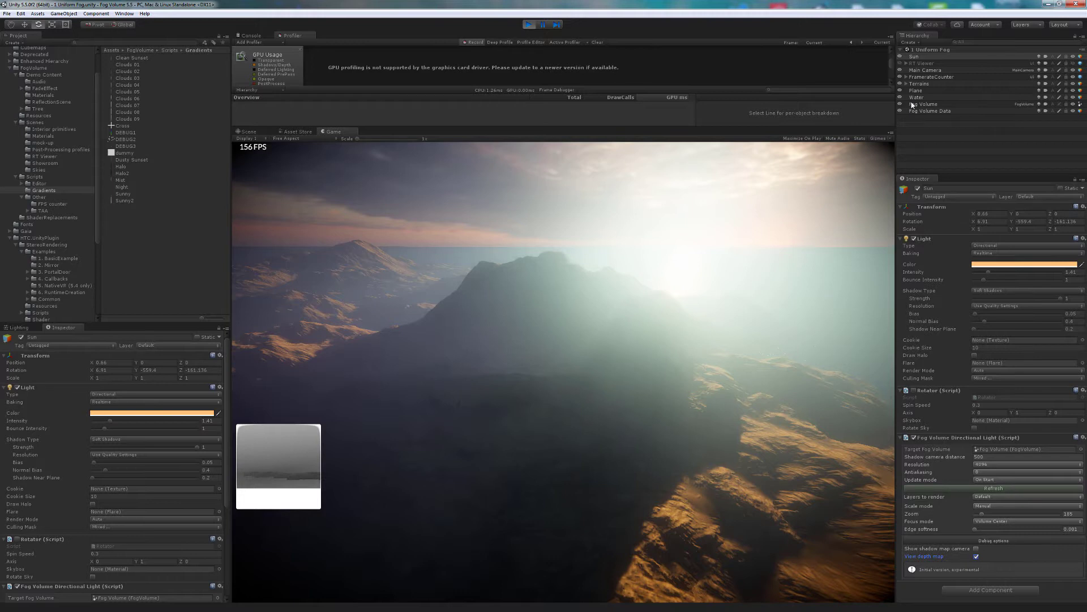
pyautogui.click(923, 71)
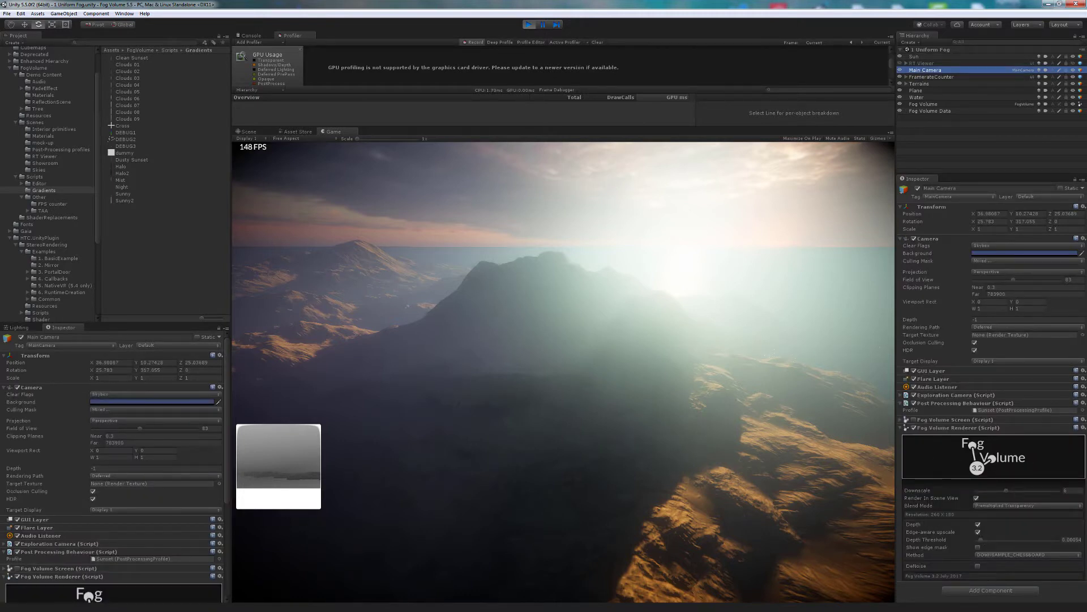
pyautogui.hotkey('ctrl', 'p')
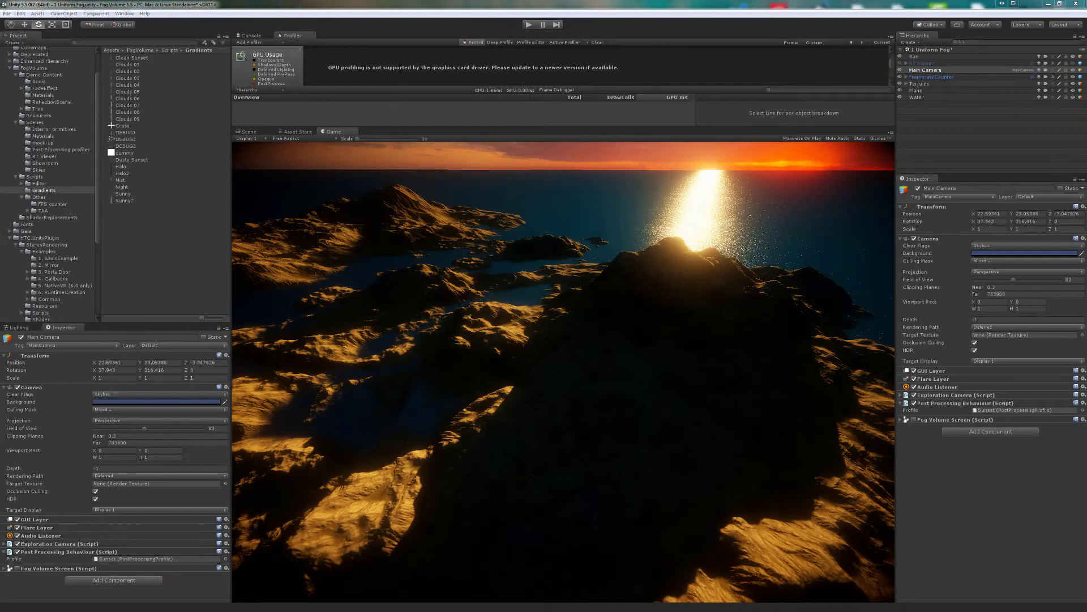
# Create a Fog Volume object in the scene and show it in the Scene view.
pyautogui.click(909, 42)
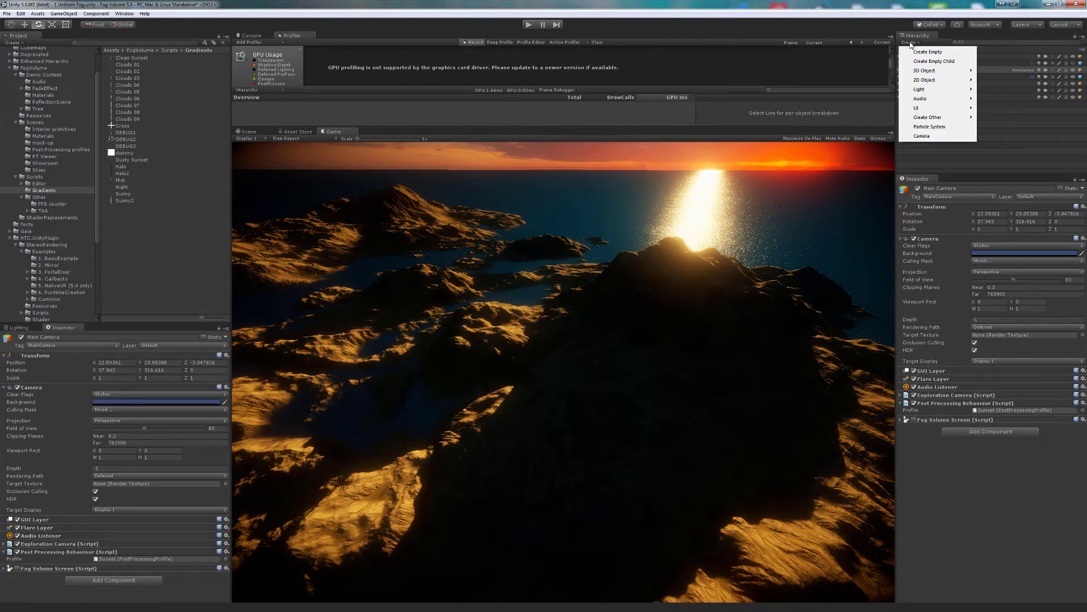
pyautogui.moveTo(927, 117)
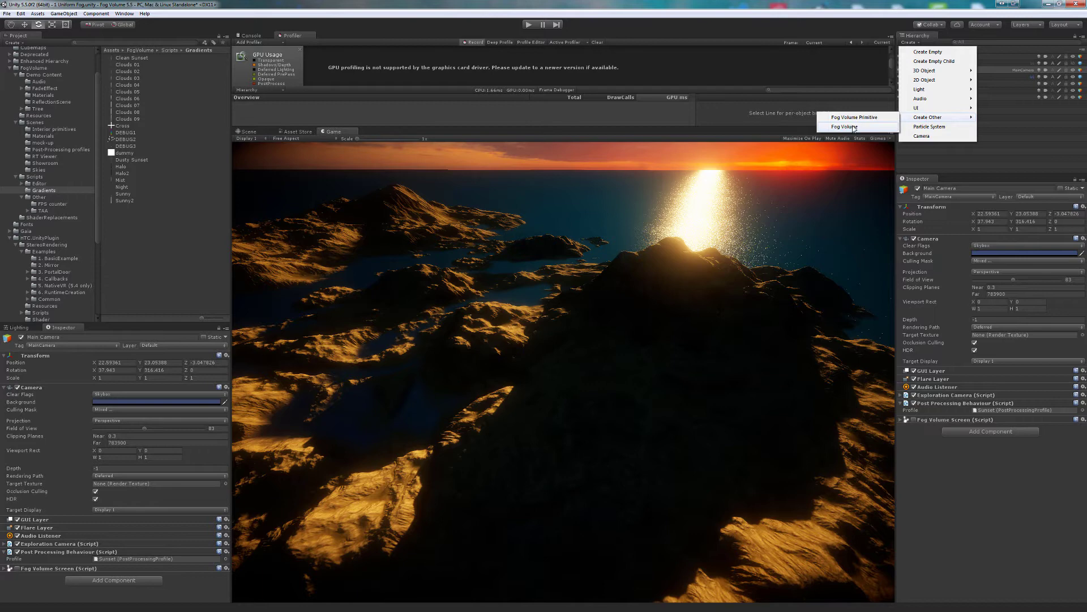
pyautogui.click(852, 127)
pyautogui.click(601, 363)
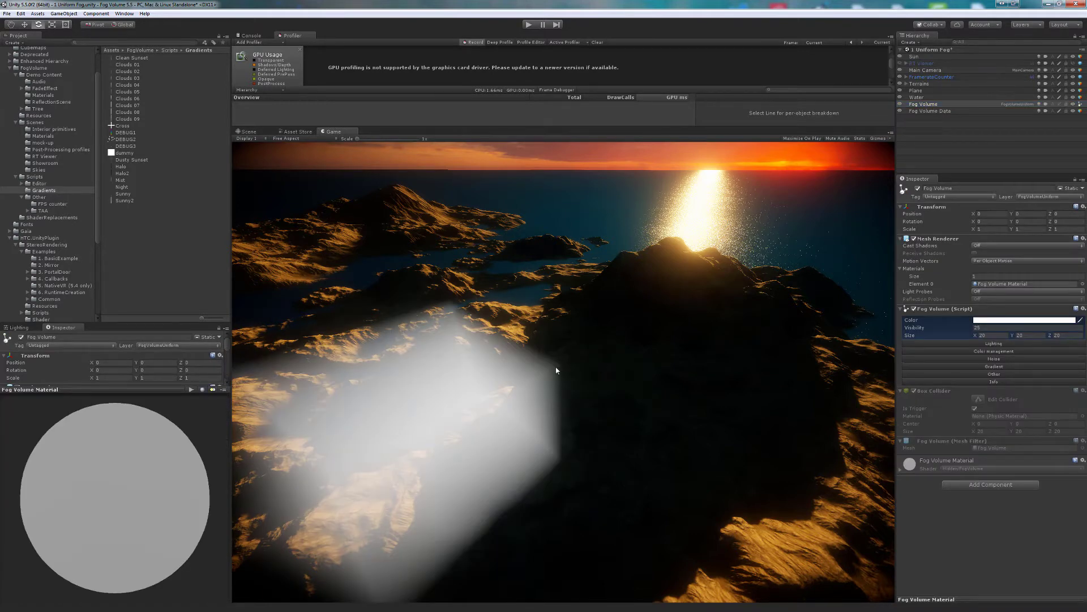
pyautogui.click(247, 132)
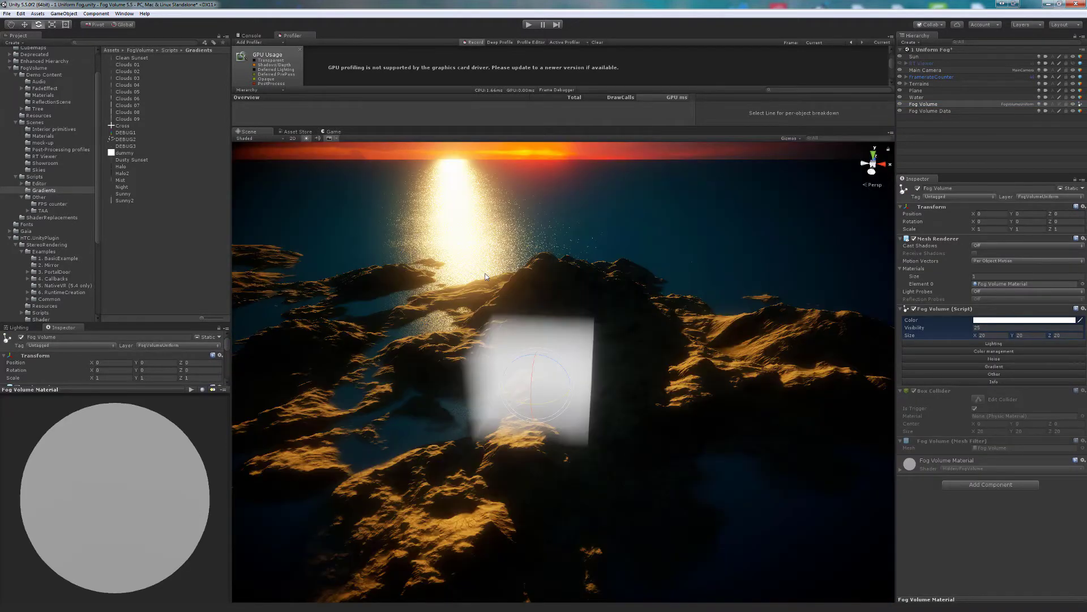
# Select the white fog volume in the scene and activate its Gradient option.
pyautogui.moveTo(505, 289); pyautogui.dragTo(476, 297, button='right')
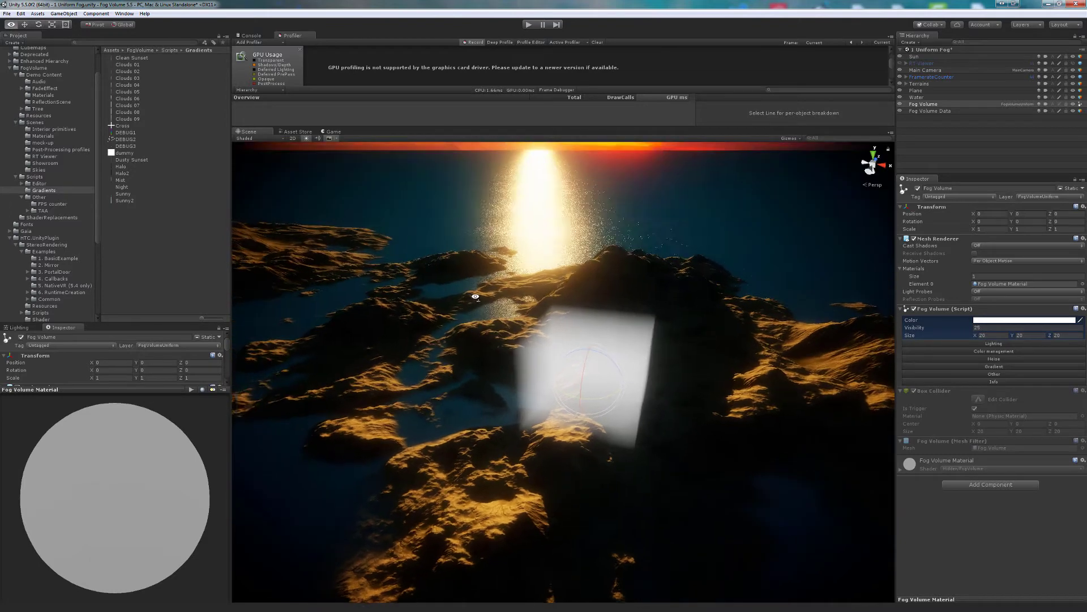
pyautogui.keyDown('alt'); pyautogui.moveTo(476, 297); pyautogui.dragTo(479, 294); pyautogui.keyUp('alt')
pyautogui.click(557, 242)
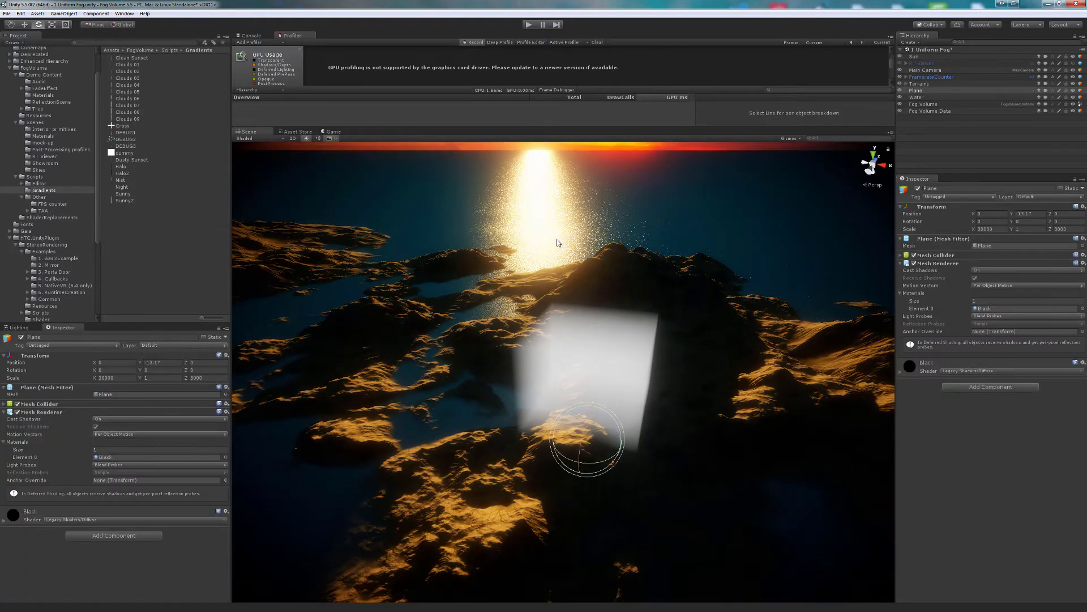
pyautogui.click(558, 242)
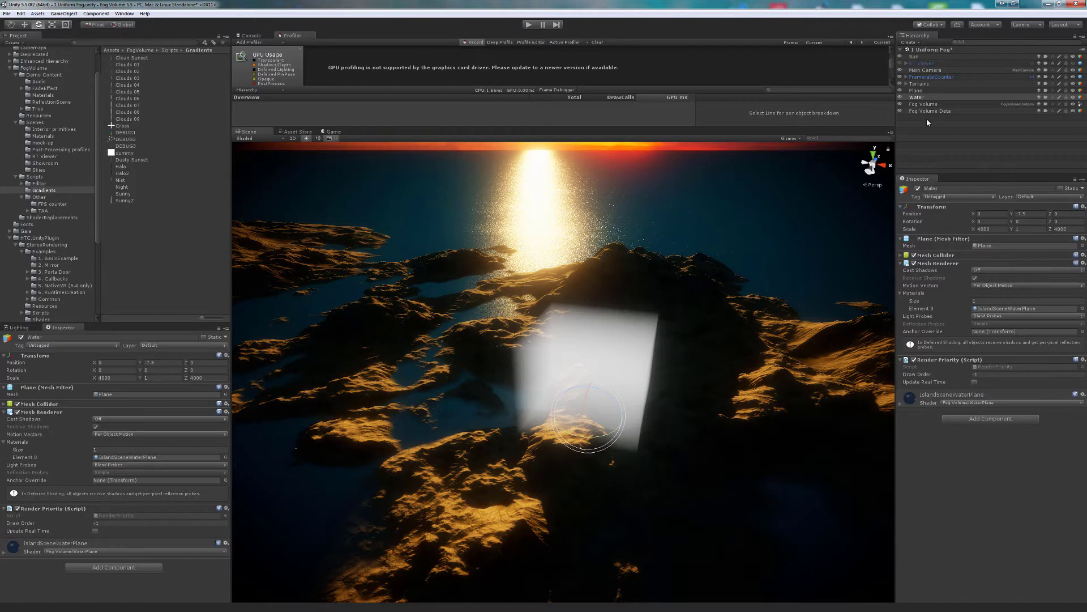
pyautogui.click(593, 357)
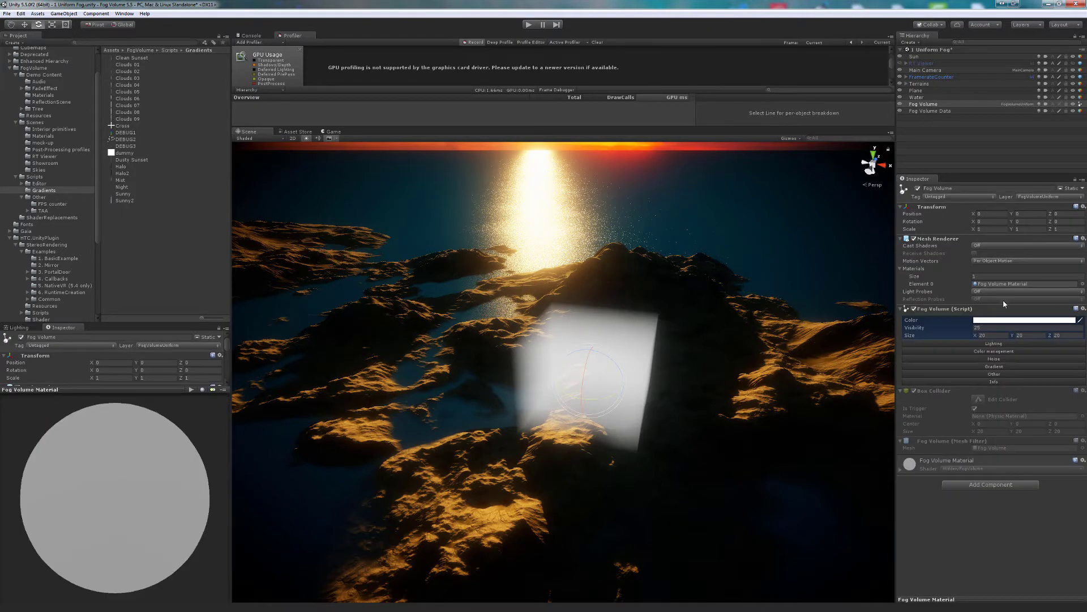
pyautogui.click(990, 368)
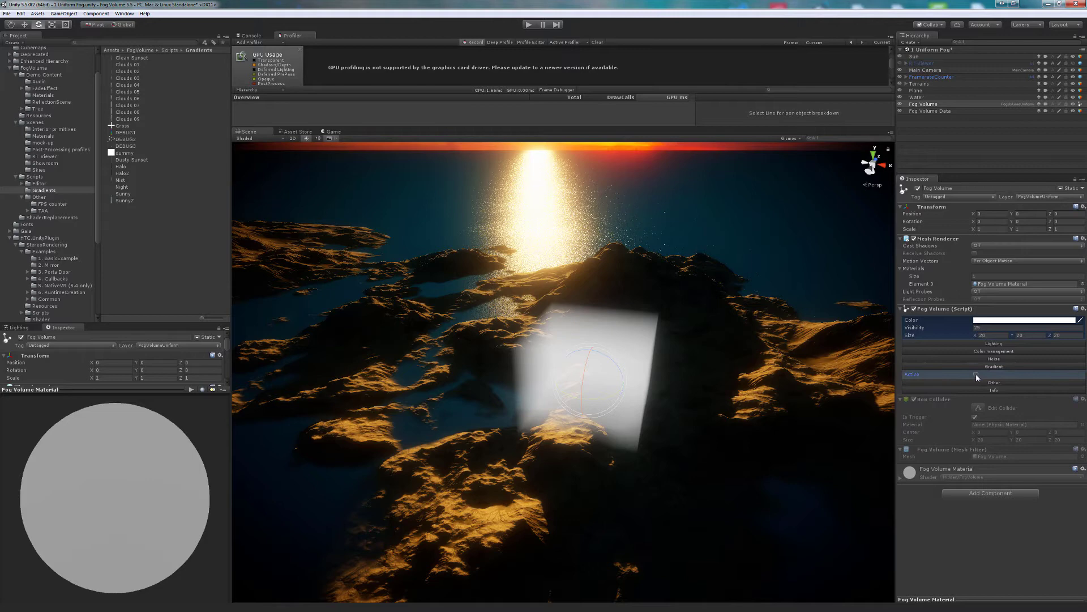
pyautogui.click(976, 374)
# Assign the DEBUG3 texture as the fog volume's gradient.
pyautogui.moveTo(707, 394); pyautogui.dragTo(680, 383, button='right')
pyautogui.press('w')
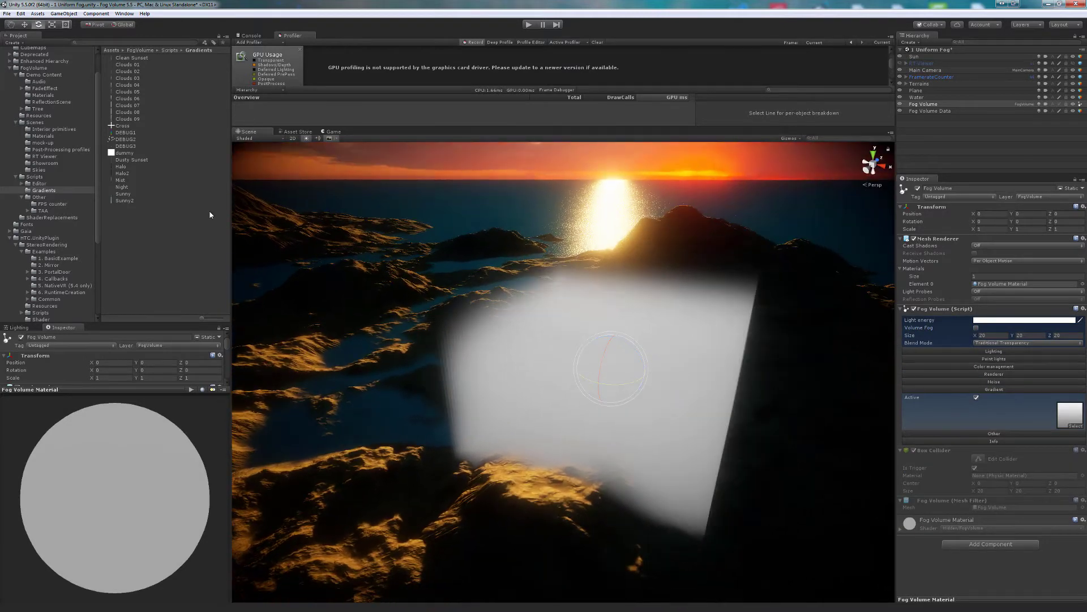
pyautogui.moveTo(133, 145); pyautogui.dragTo(1067, 418)
pyautogui.moveTo(708, 365)
pyautogui.mouseDown(button='right')
pyautogui.moveTo(687, 366)
pyautogui.moveTo(710, 366)
pyautogui.mouseUp(button='right')
# Assign the Cross texture as the fog volume's gradient, test-rotate the volume, and undo the rotation.
pyautogui.moveTo(123, 126); pyautogui.dragTo(1067, 416)
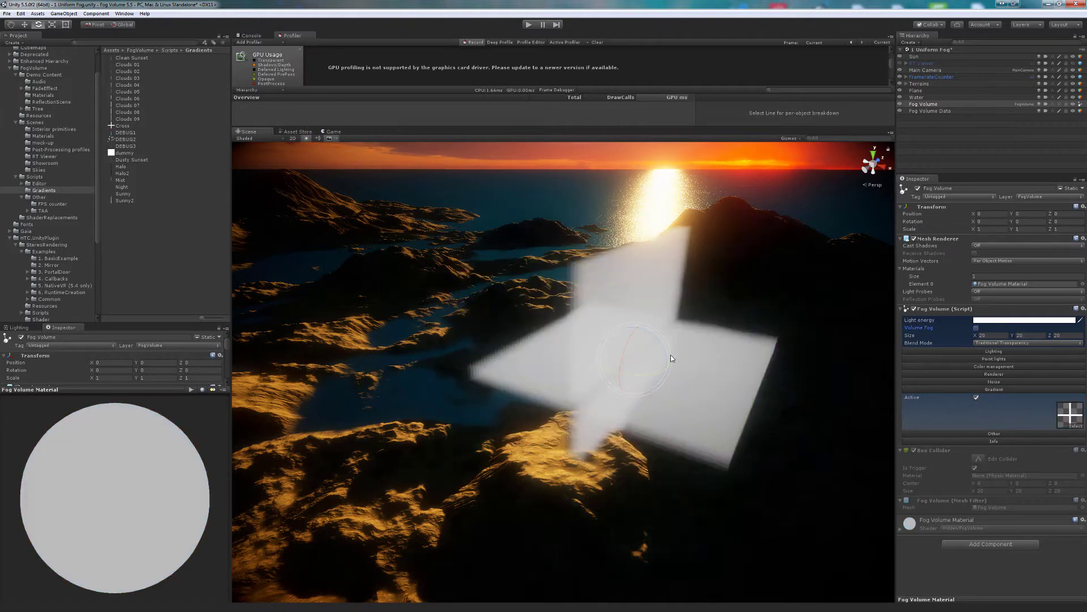
pyautogui.moveTo(671, 358); pyautogui.dragTo(636, 200)
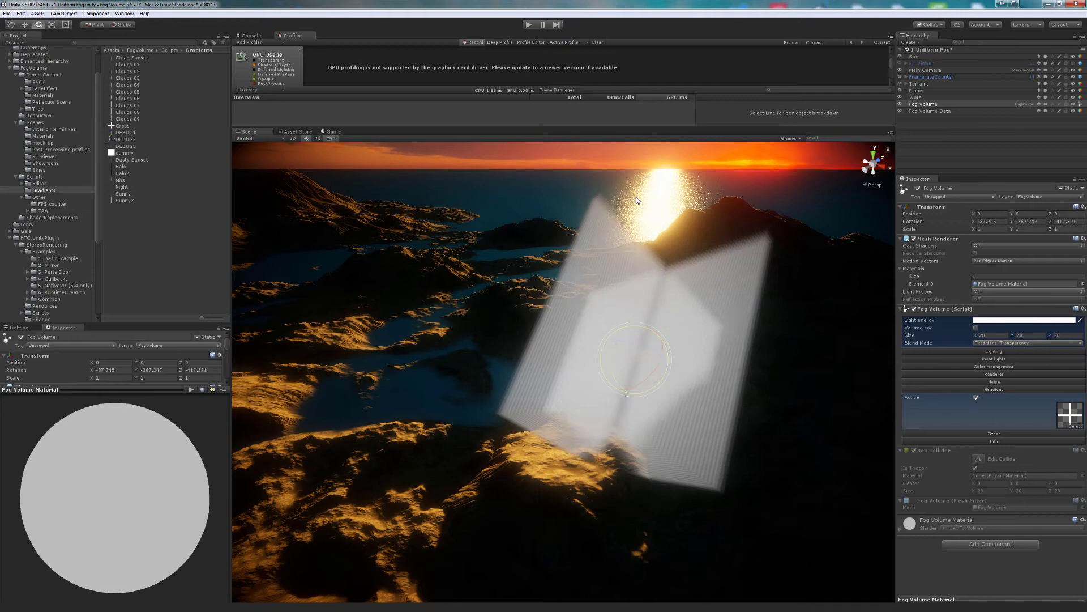
pyautogui.hotkey('ctrl', 'z')
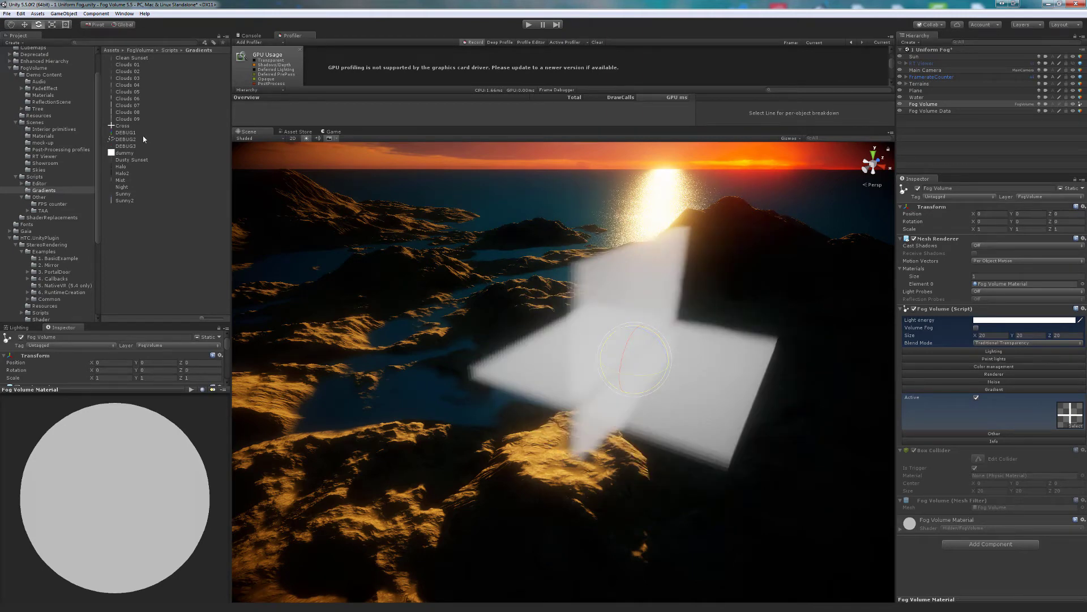
# Assign the DEBUG2 texture as the fog volume's gradient, test-rotate the volume, and undo the rotation.
pyautogui.moveTo(143, 139); pyautogui.dragTo(1070, 415)
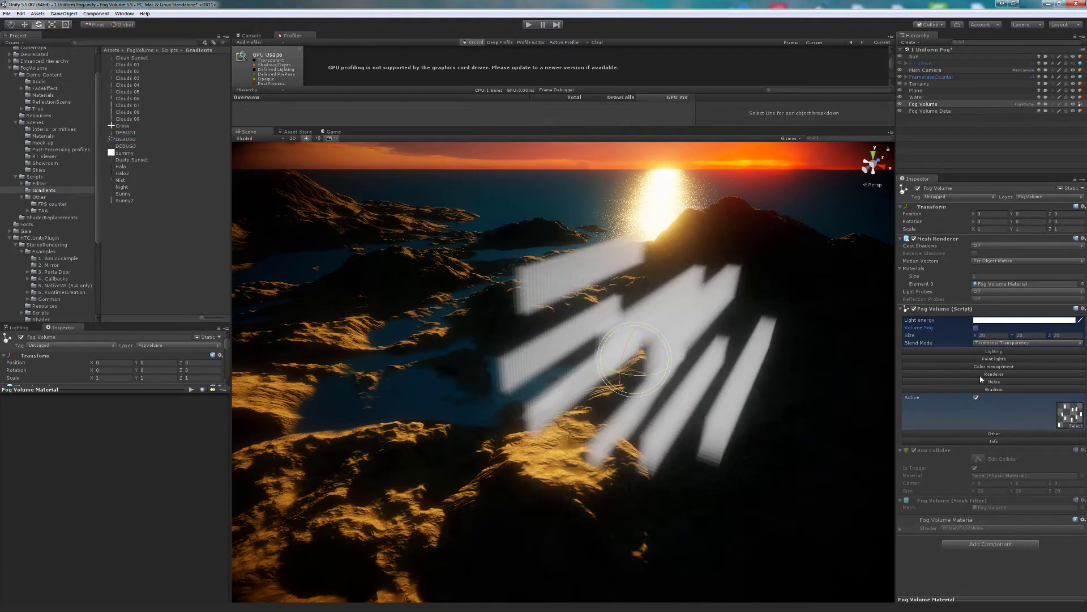
pyautogui.moveTo(650, 356); pyautogui.dragTo(574, 229)
pyautogui.hotkey('ctrl', 'z')
# Assign the Sunny2 texture as the fog volume's gradient and view the volume from closer up.
pyautogui.moveTo(123, 206); pyautogui.dragTo(1076, 419)
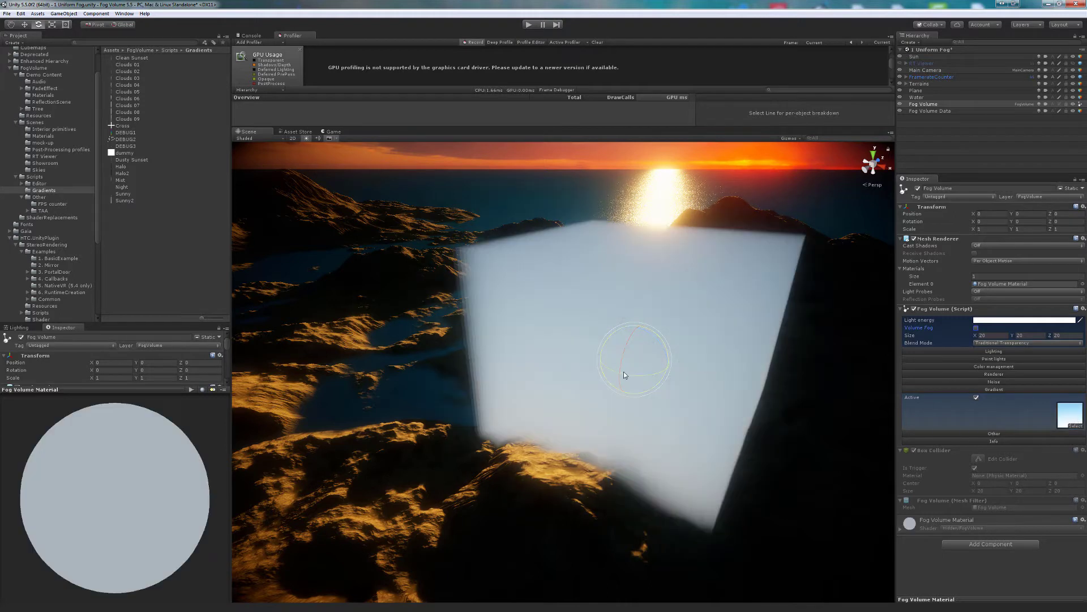
pyautogui.moveTo(628, 375)
pyautogui.mouseDown()
pyautogui.moveTo(782, 371)
pyautogui.moveTo(633, 377)
pyautogui.mouseUp()
pyautogui.moveTo(772, 337); pyautogui.dragTo(731, 327, button='right')
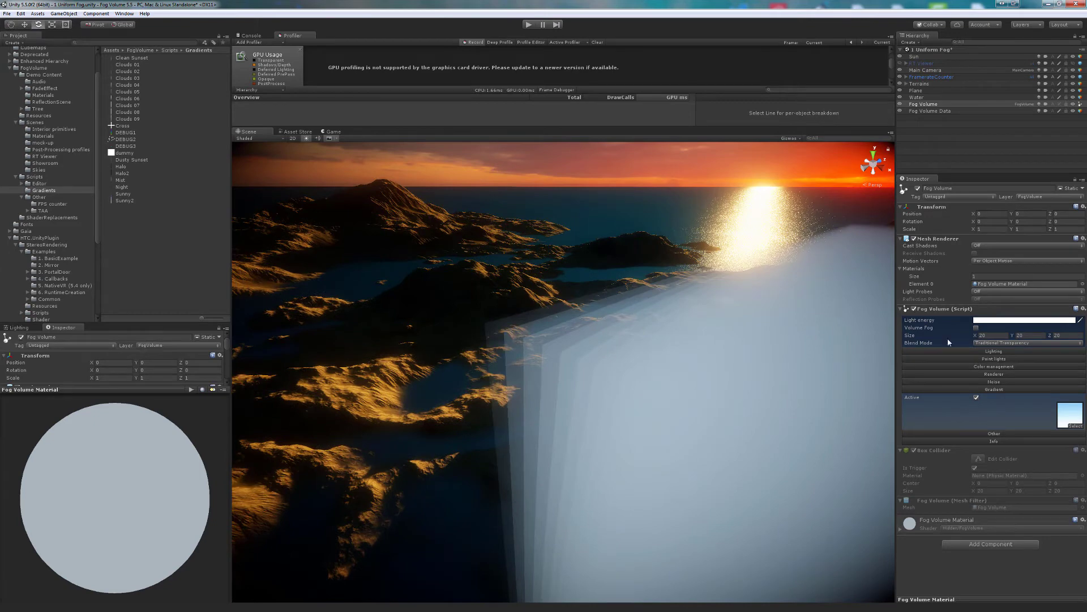
# Set the fog volume's Blend Mode to Premultiplied Transparency.
pyautogui.click(984, 342)
pyautogui.click(992, 353)
pyautogui.moveTo(671, 366); pyautogui.dragTo(636, 369, button='right')
# Set the fog volume's Size to X 2000, Y 60 and Z 2000.
pyautogui.click(991, 336)
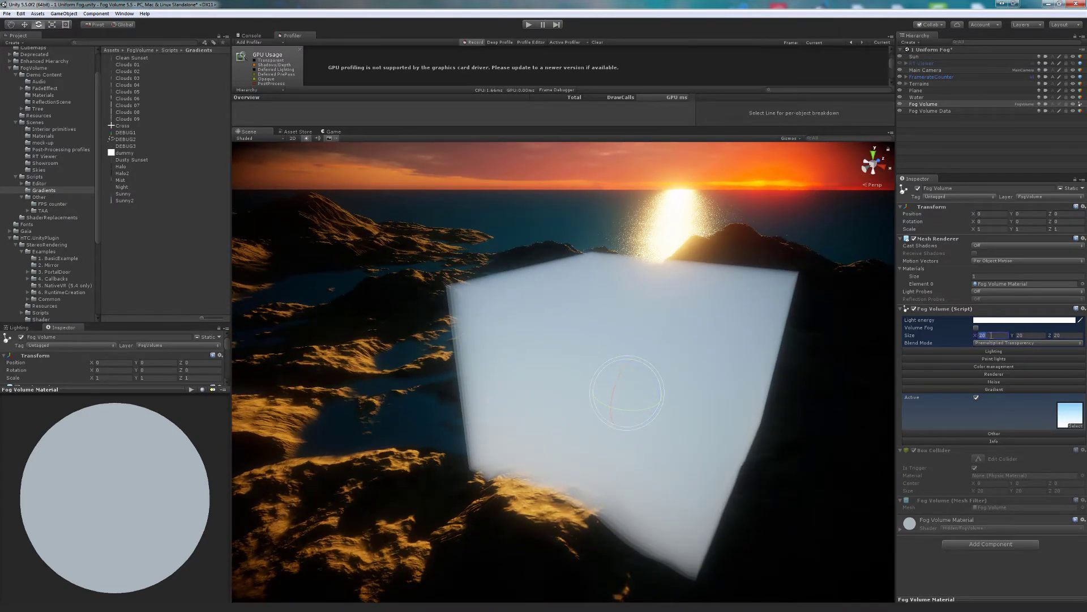
pyautogui.write('2000')
pyautogui.press('Tab')
pyautogui.press('Tab')
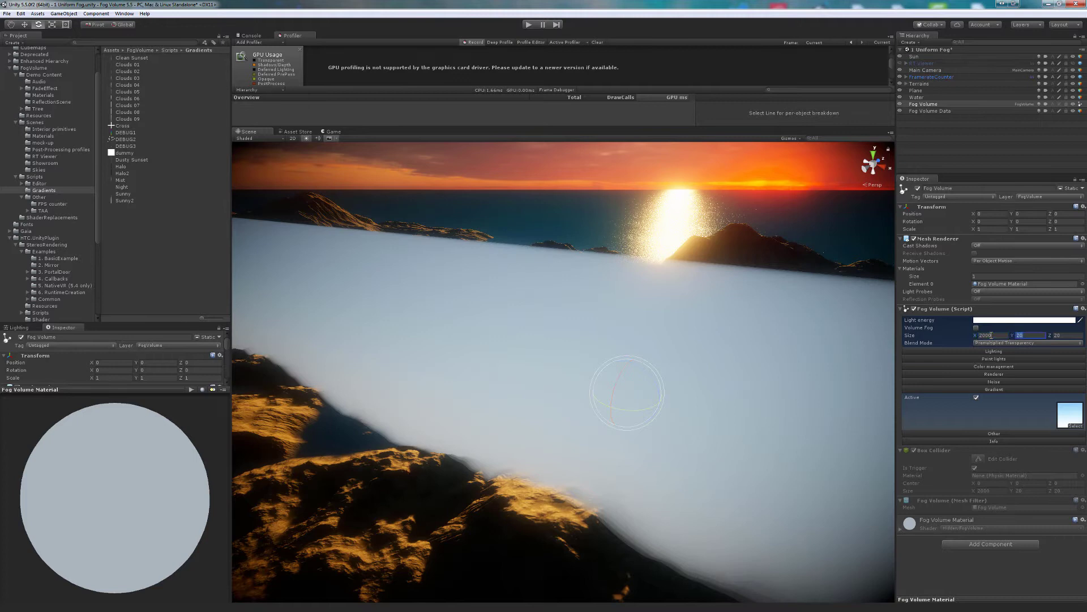
pyautogui.write('2000')
pyautogui.hotkey('shift', 'Tab')
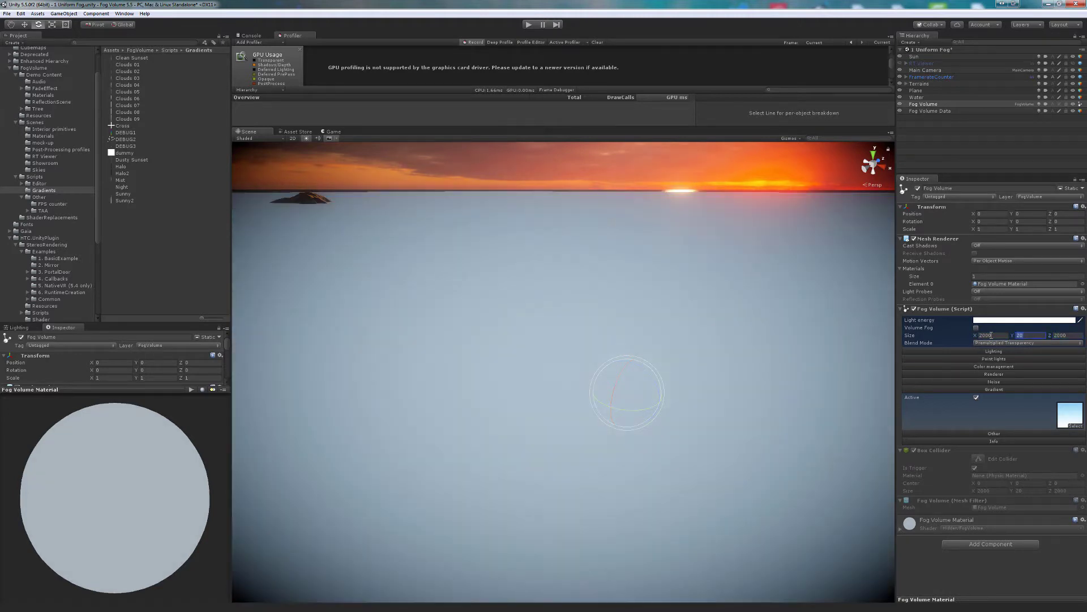
pyautogui.write('60')
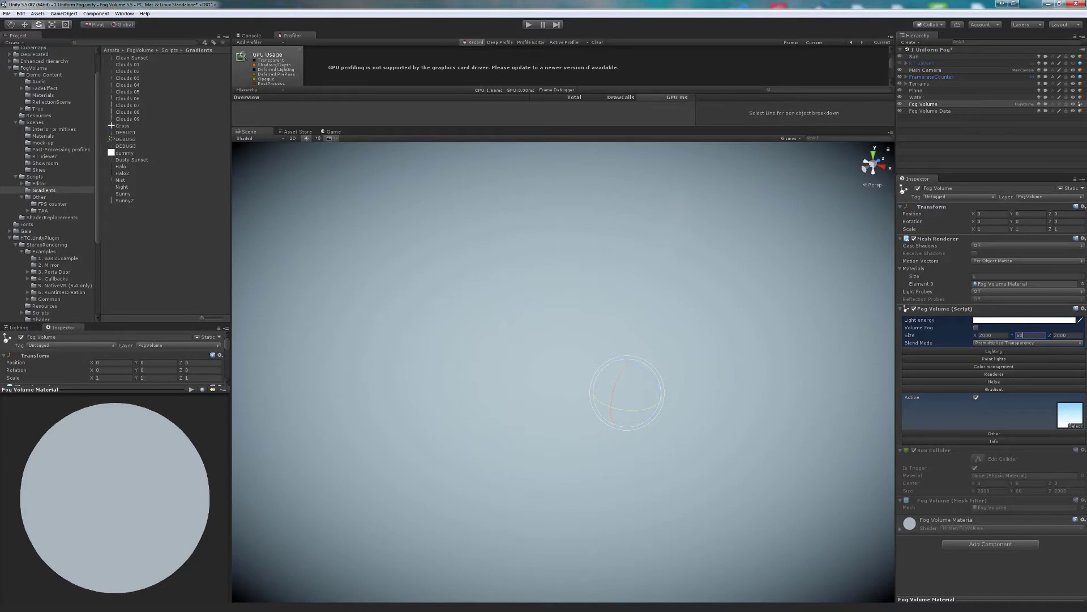
pyautogui.moveTo(755, 437); pyautogui.dragTo(743, 417, button='right')
pyautogui.press('s')
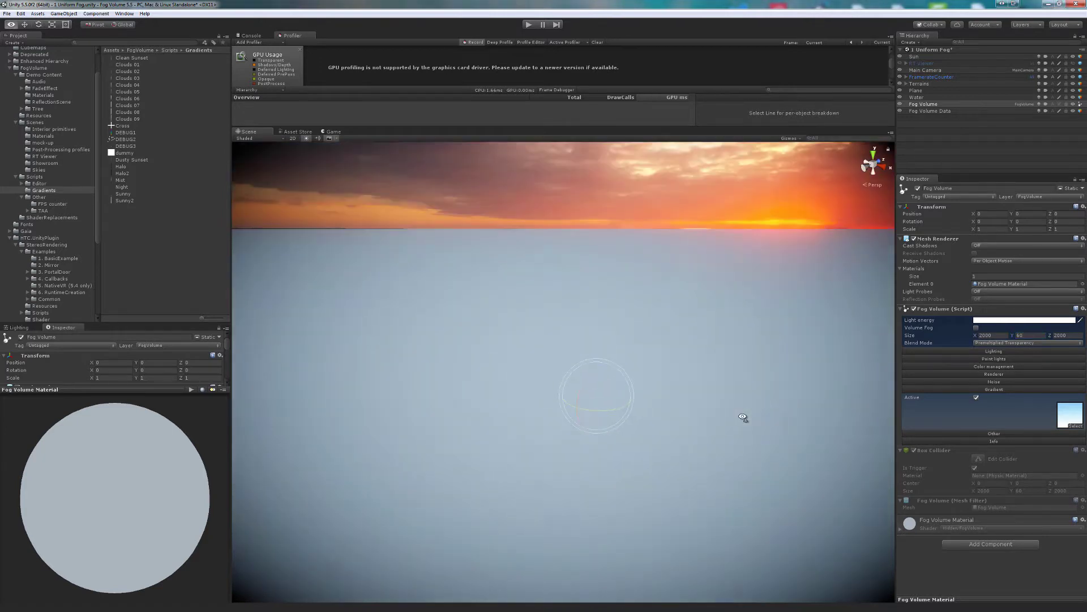
pyautogui.keyDown('alt'); pyautogui.moveTo(743, 417); pyautogui.dragTo(743, 410); pyautogui.keyUp('alt')
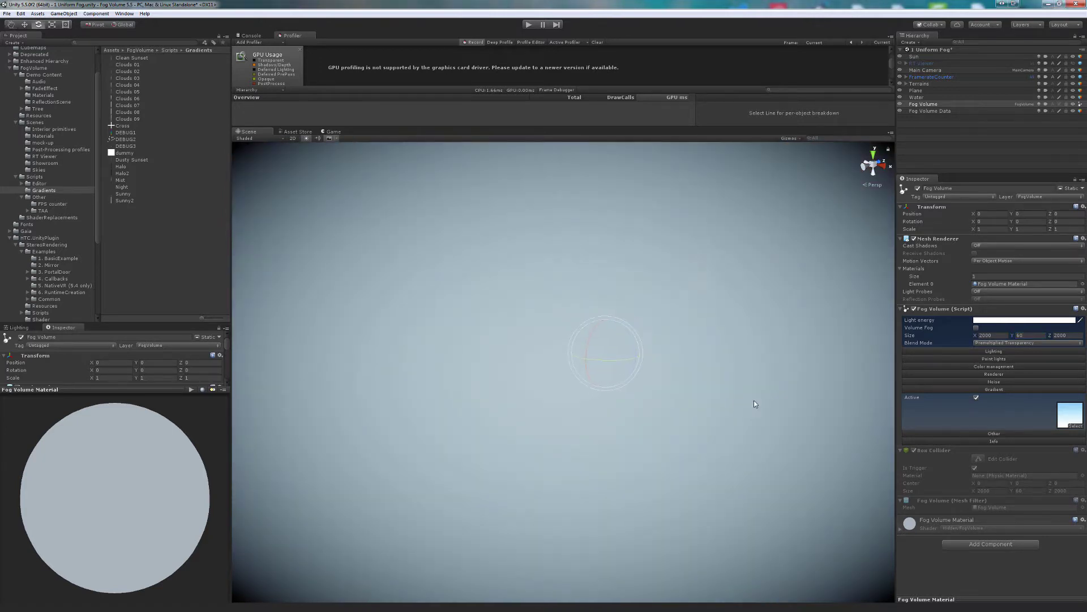
# Lower the fog volume's Renderer Intensity to 0.021.
pyautogui.click(993, 375)
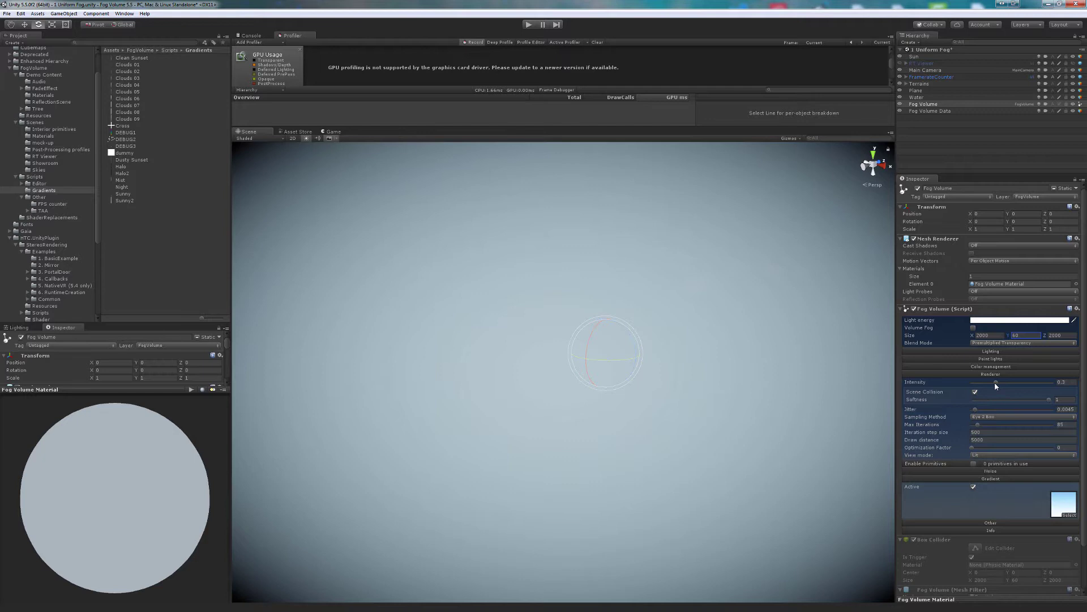
pyautogui.moveTo(996, 383); pyautogui.dragTo(985, 388)
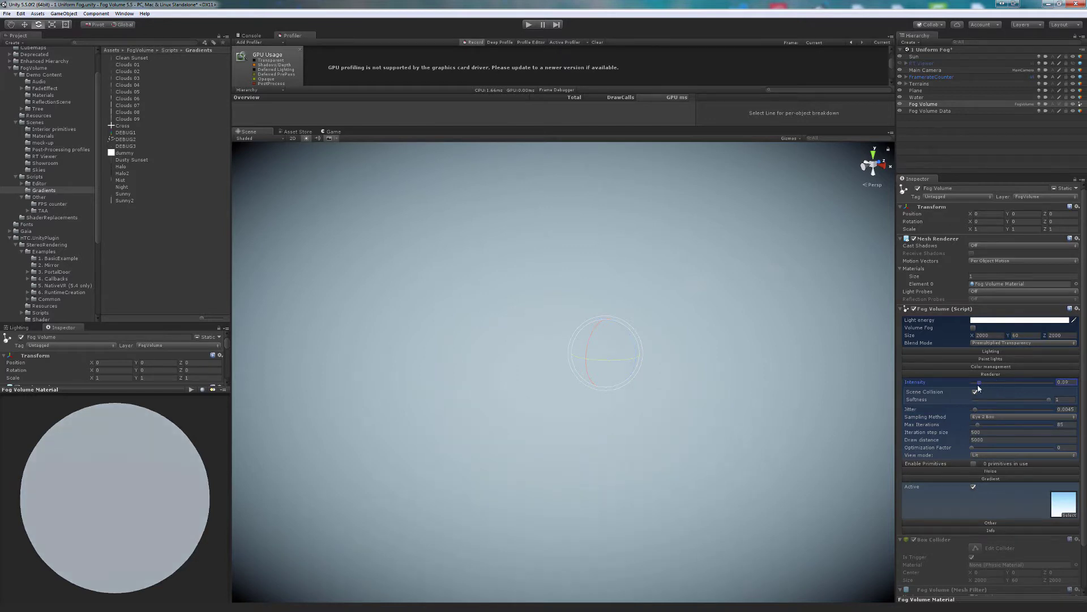
pyautogui.moveTo(977, 389); pyautogui.dragTo(976, 389)
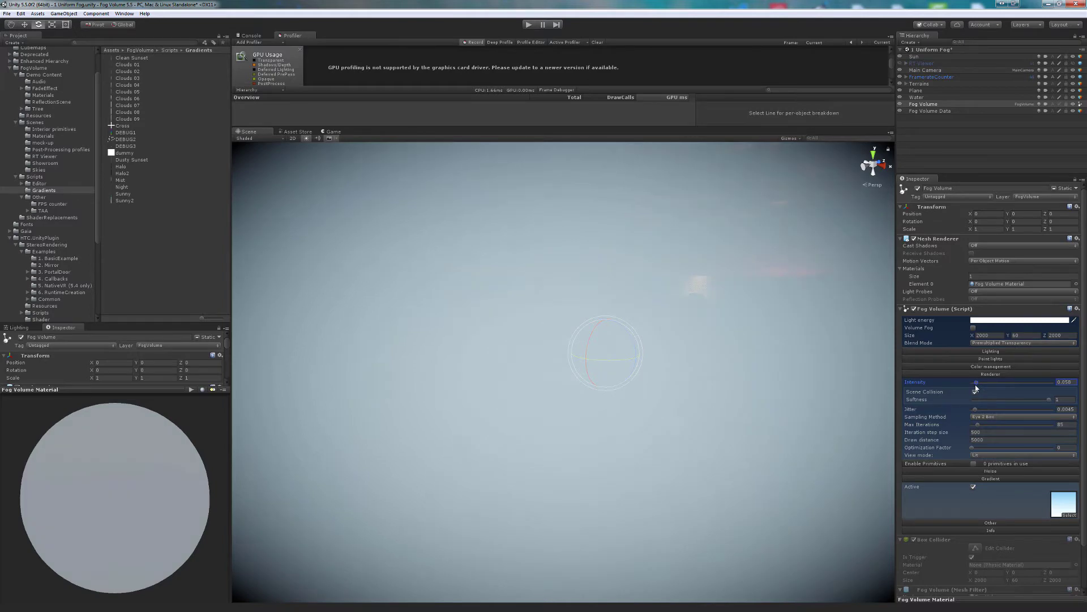
pyautogui.moveTo(976, 388); pyautogui.dragTo(974, 389)
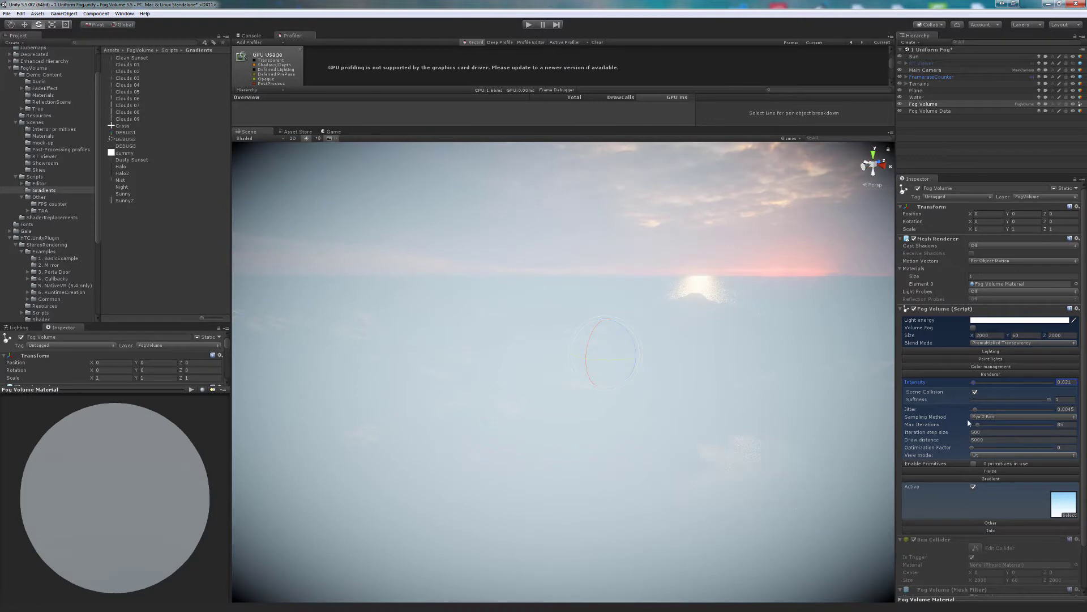
# Raise the fog renderer's Optimization Factor slightly above zero and check the fog among the mountains.
pyautogui.click(972, 450)
pyautogui.moveTo(973, 450); pyautogui.dragTo(978, 451)
pyautogui.keyDown('alt'); pyautogui.moveTo(737, 411); pyautogui.dragTo(858, 351); pyautogui.keyUp('alt')
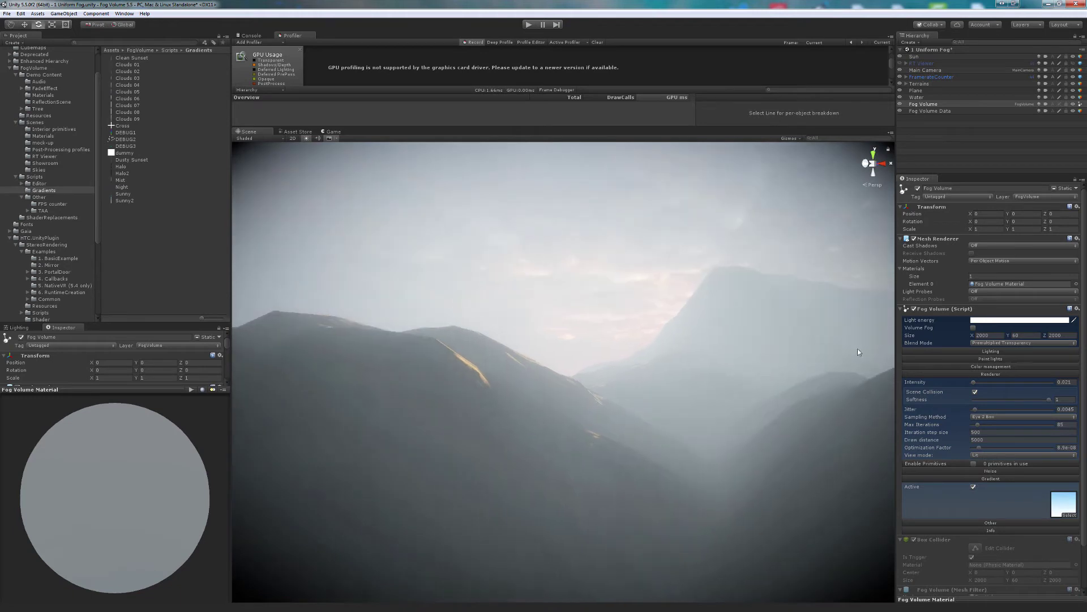
# Darken the Ambient colour in the fog volume's Lighting settings to a deeper neutral grey.
pyautogui.click(998, 352)
pyautogui.click(994, 362)
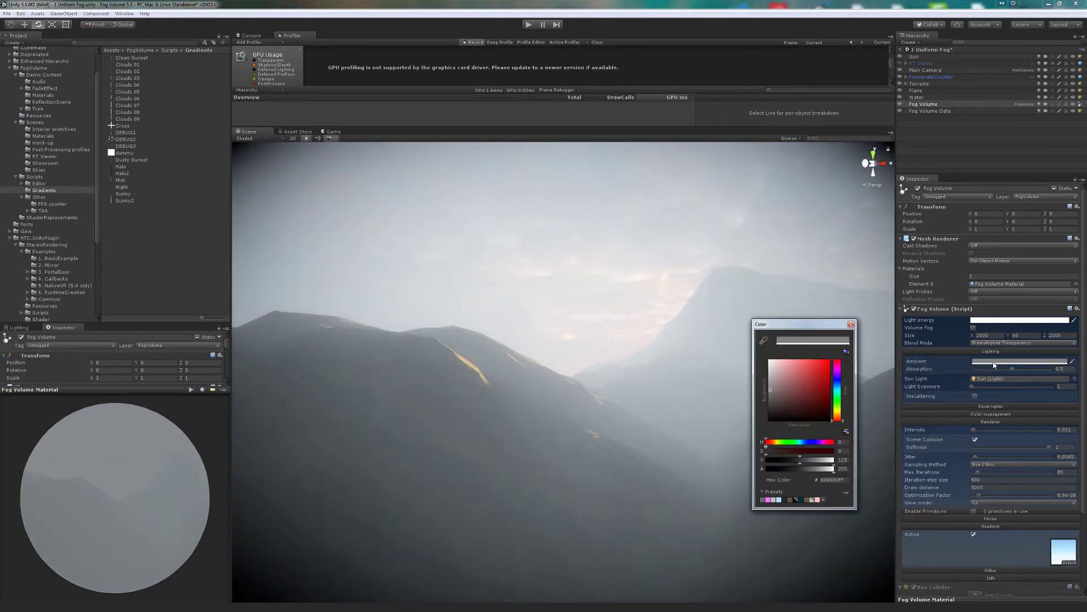
pyautogui.moveTo(774, 389)
pyautogui.mouseDown()
pyautogui.moveTo(773, 419)
pyautogui.moveTo(780, 368)
pyautogui.moveTo(830, 385)
pyautogui.moveTo(771, 364)
pyautogui.moveTo(767, 420)
pyautogui.moveTo(763, 396)
pyautogui.mouseUp()
pyautogui.moveTo(692, 381); pyautogui.dragTo(713, 400, button='right')
pyautogui.press('s')
# Enable Inscattering on the fog volume with Anisotropy 0.71 and Intensity 0.095.
pyautogui.click(975, 396)
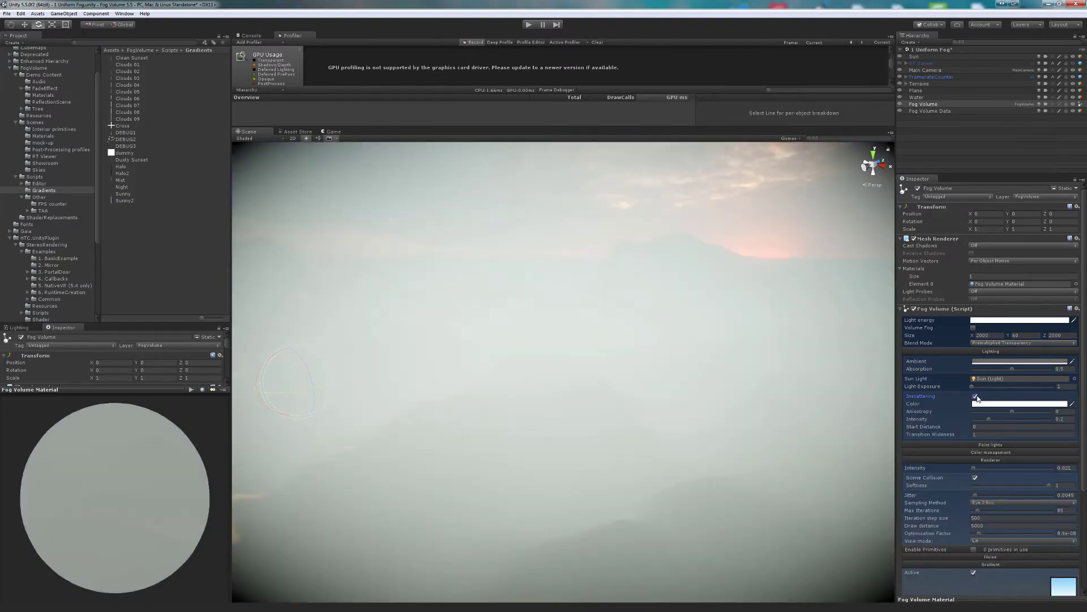
pyautogui.click(1015, 413)
pyautogui.moveTo(1015, 413); pyautogui.dragTo(980, 419)
pyautogui.press('s')
pyautogui.moveTo(745, 398); pyautogui.dragTo(743, 400, button='right')
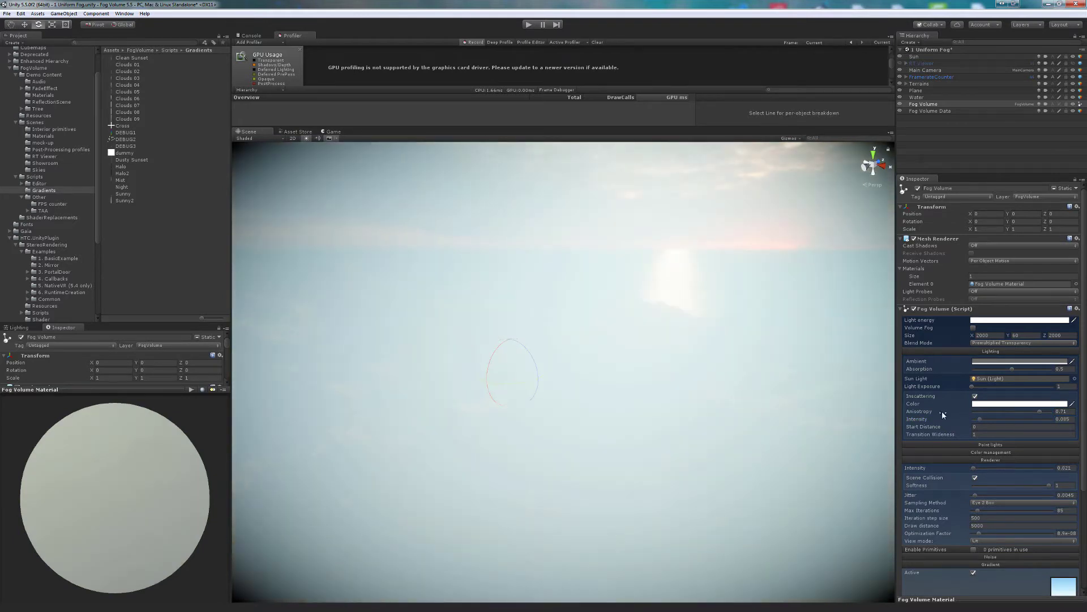
# Raise the fog volume's inscattering Anisotropy to 1 and darken its Ambient colour to near black.
pyautogui.moveTo(1040, 413); pyautogui.dragTo(1063, 413)
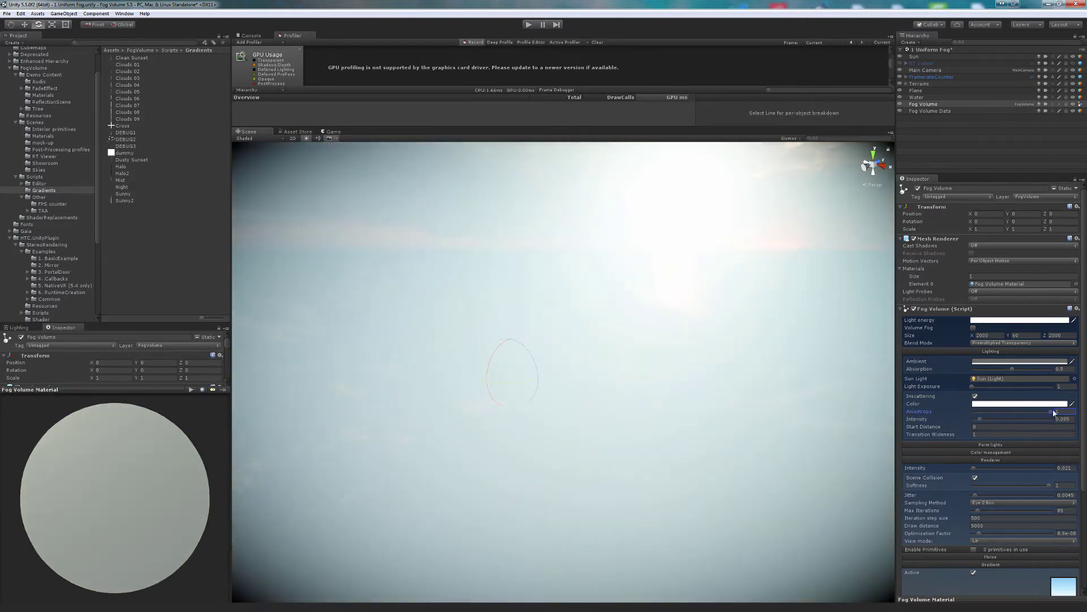
pyautogui.click(979, 363)
pyautogui.moveTo(776, 378); pyautogui.dragTo(778, 400)
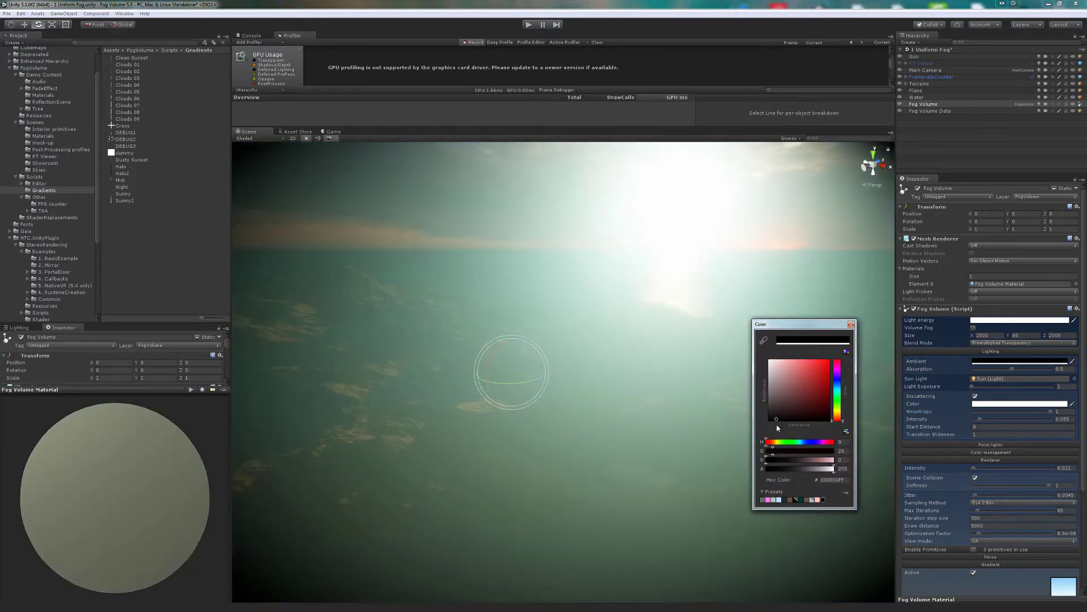
pyautogui.click(656, 437)
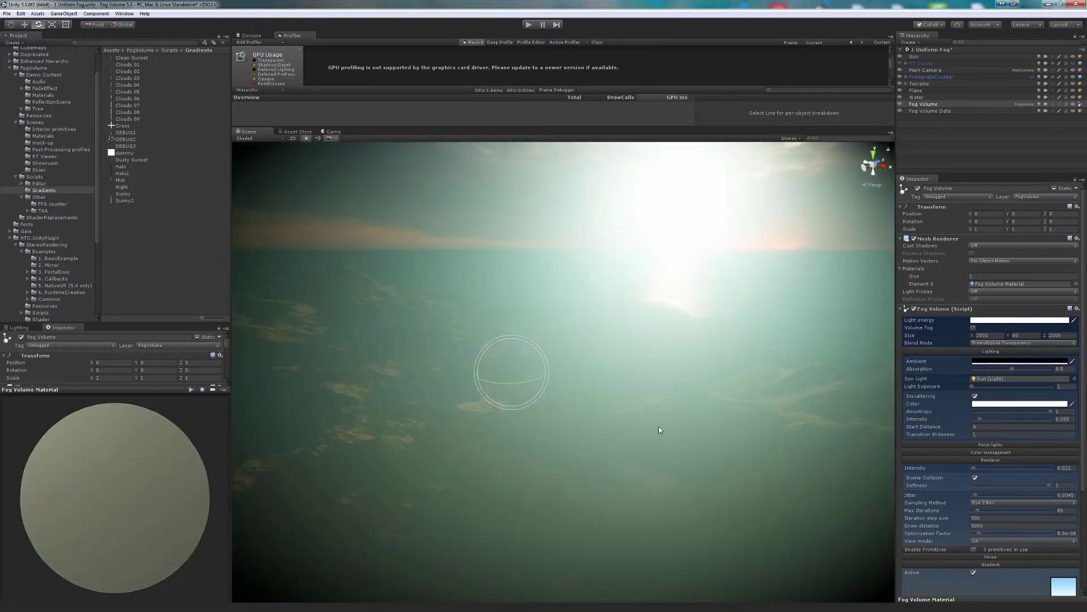
pyautogui.moveTo(683, 441); pyautogui.dragTo(697, 413, button='right')
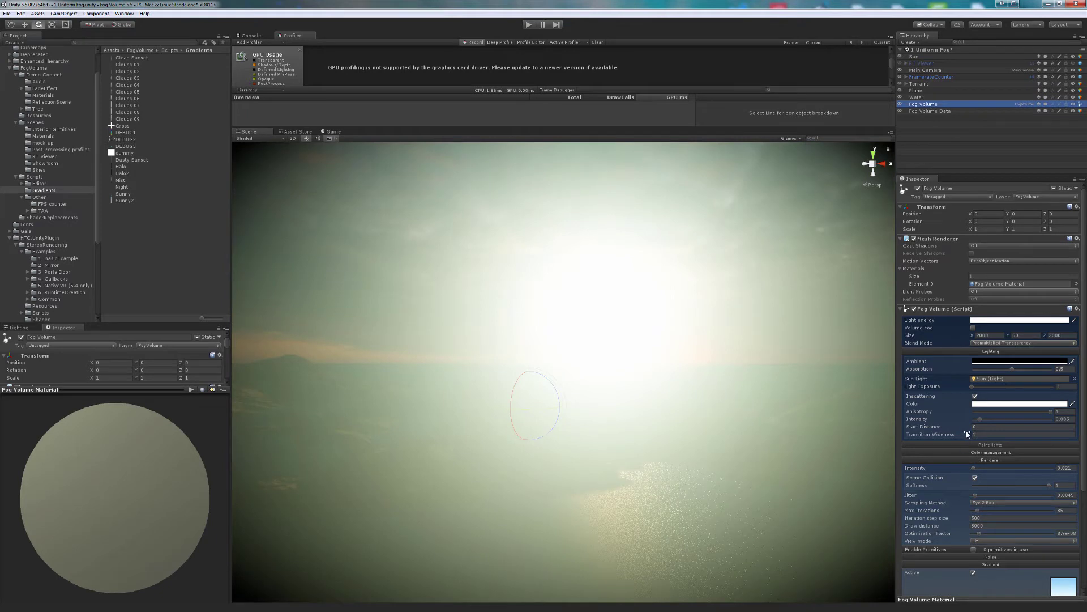
# Add a Fog Volume Directional Light component to the Sun.
pyautogui.click(914, 57)
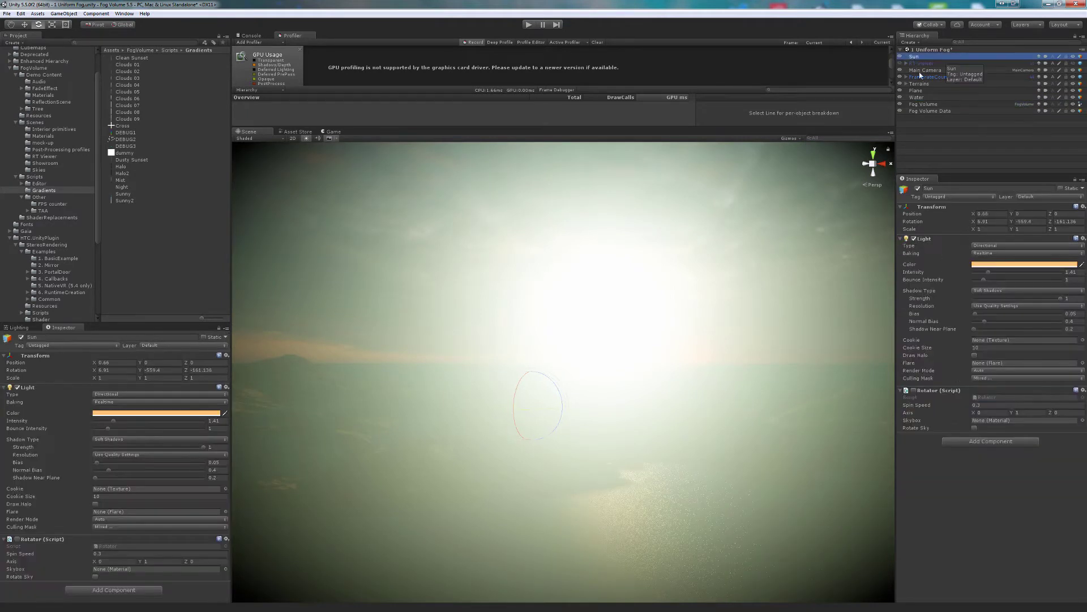
pyautogui.click(987, 444)
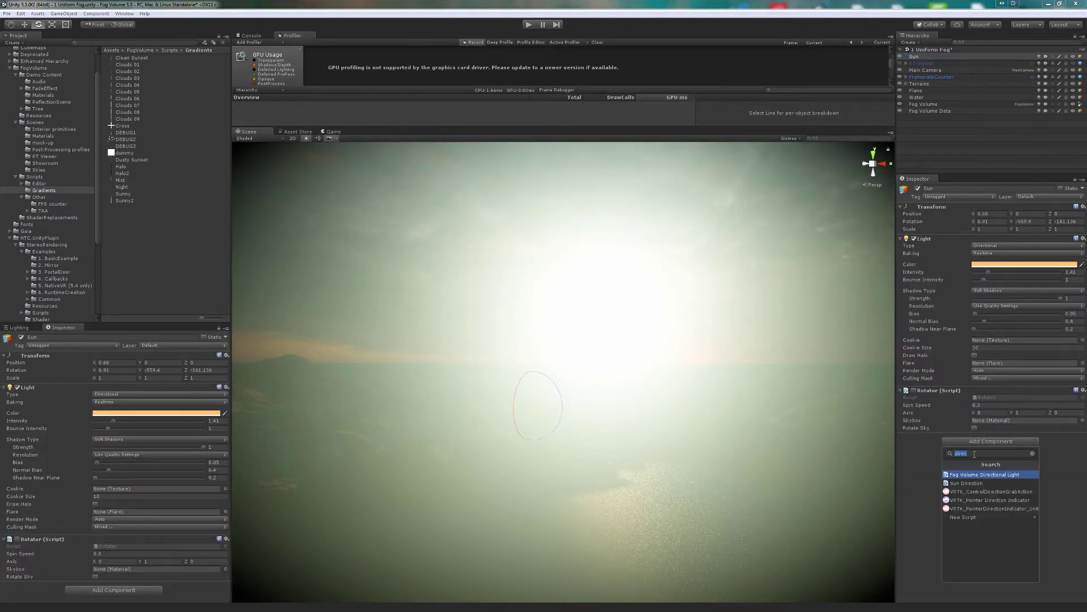
pyautogui.click(997, 474)
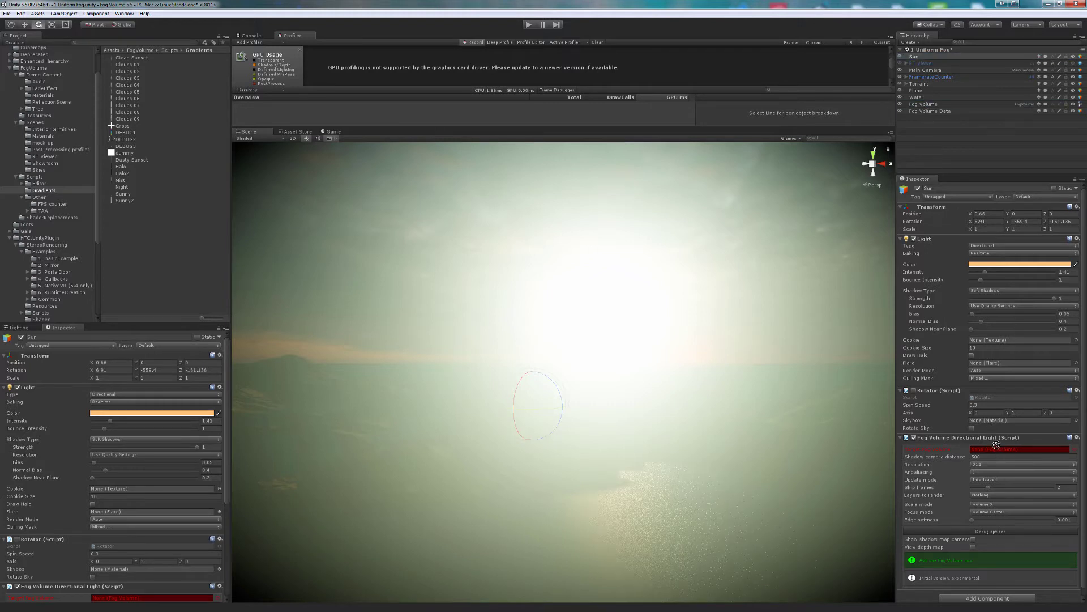
# Target the Fog Volume with the Sun's fog light component, set Layers to render to Default and turn on View depth map.
pyautogui.moveTo(996, 454); pyautogui.dragTo(995, 452)
pyautogui.click(980, 496)
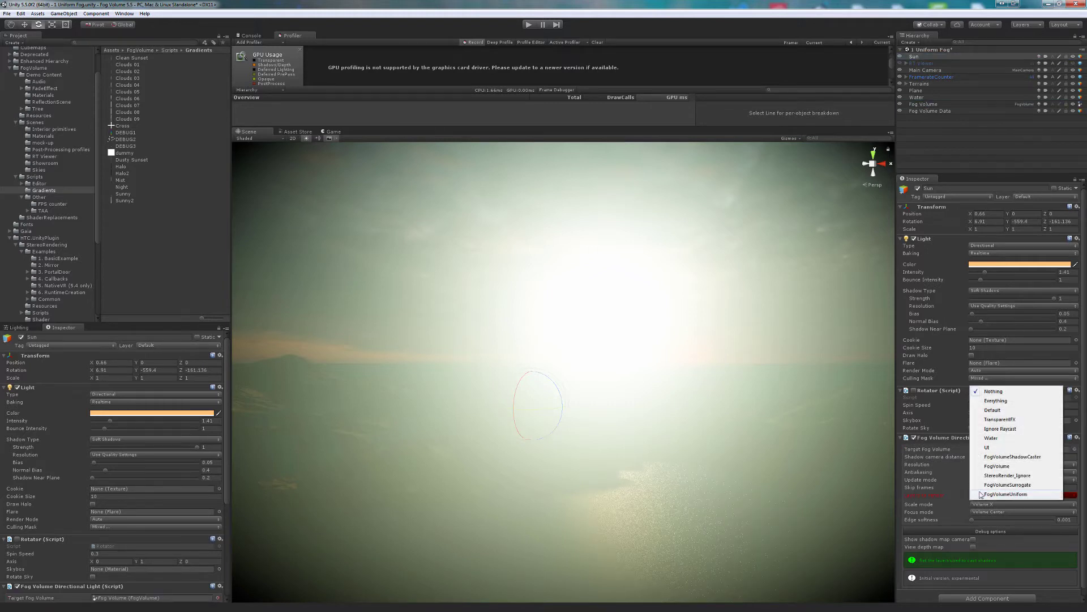
pyautogui.click(992, 410)
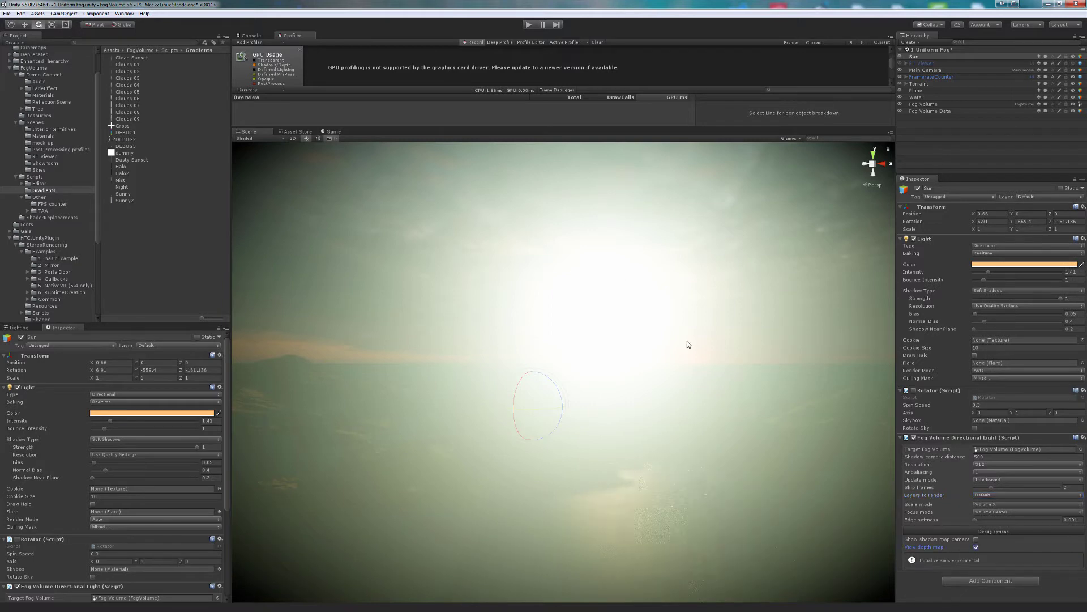
# Check the depth map in the Game view, set Scale mode to Manual and rotate the Sun to about -556.5 on Y.
pyautogui.click(332, 132)
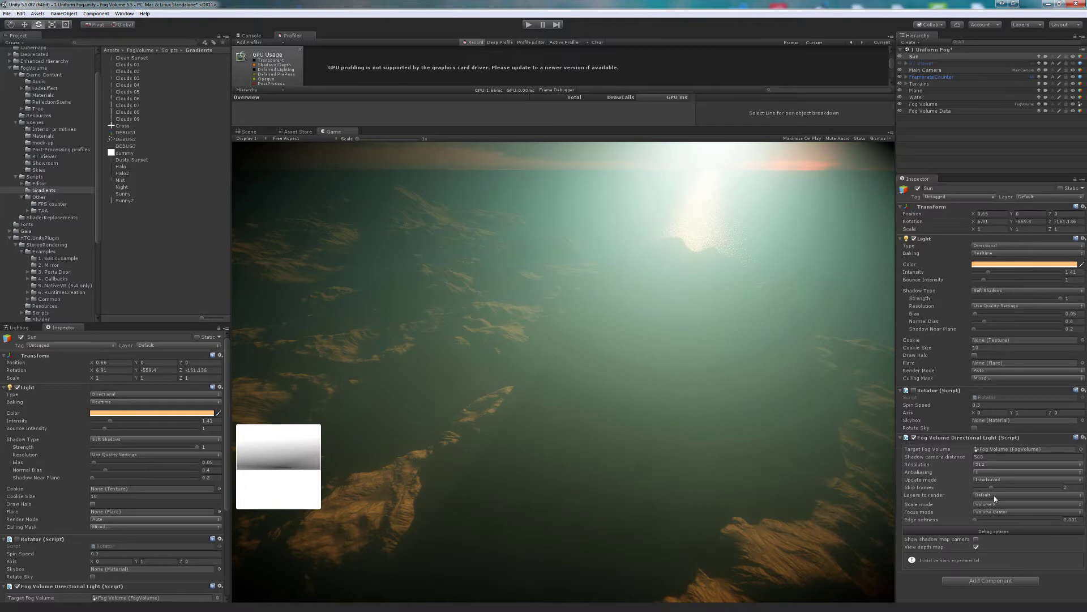
pyautogui.click(248, 132)
pyautogui.moveTo(589, 332); pyautogui.dragTo(566, 379, button='right')
pyautogui.click(334, 132)
pyautogui.click(997, 524)
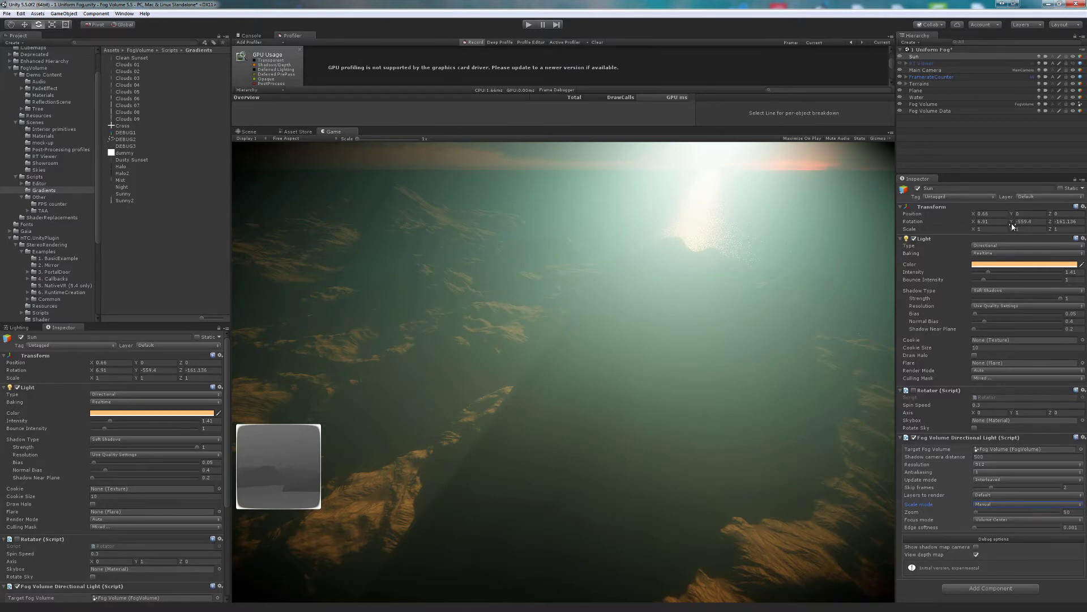
pyautogui.moveTo(994, 224)
pyautogui.mouseDown()
pyautogui.moveTo(698, 244)
pyautogui.moveTo(989, 232)
pyautogui.moveTo(138, 228)
pyautogui.moveTo(1014, 237)
pyautogui.moveTo(1005, 240)
pyautogui.mouseUp()
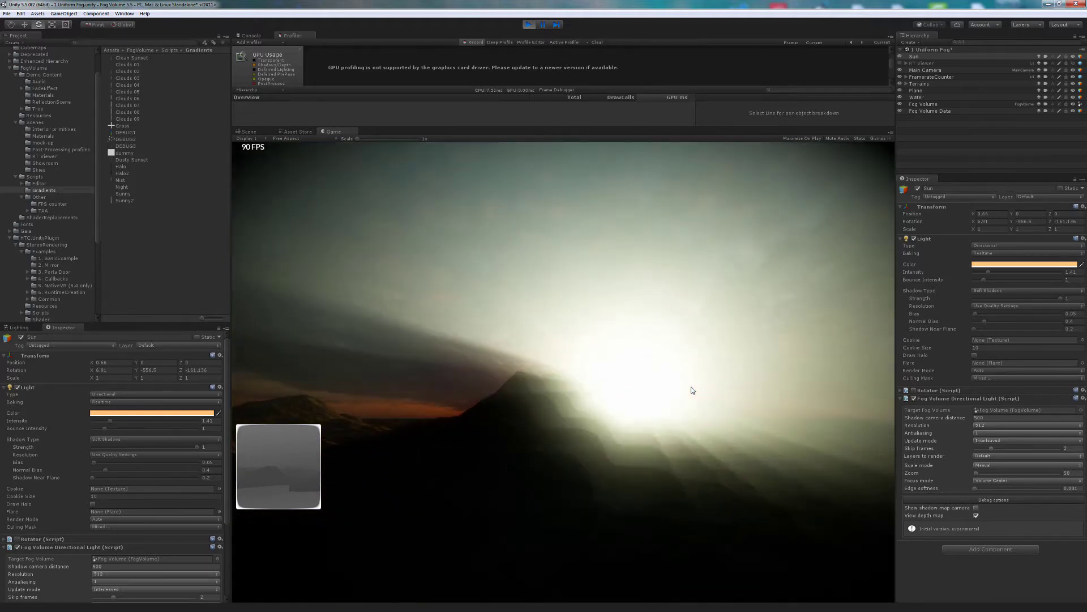
# Inspect the Rendering profiler in play mode and try Skip frames at 7 on the Sun's fog light component.
pyautogui.scroll(-2, 318, 75)
pyautogui.scroll(-2, 319, 75)
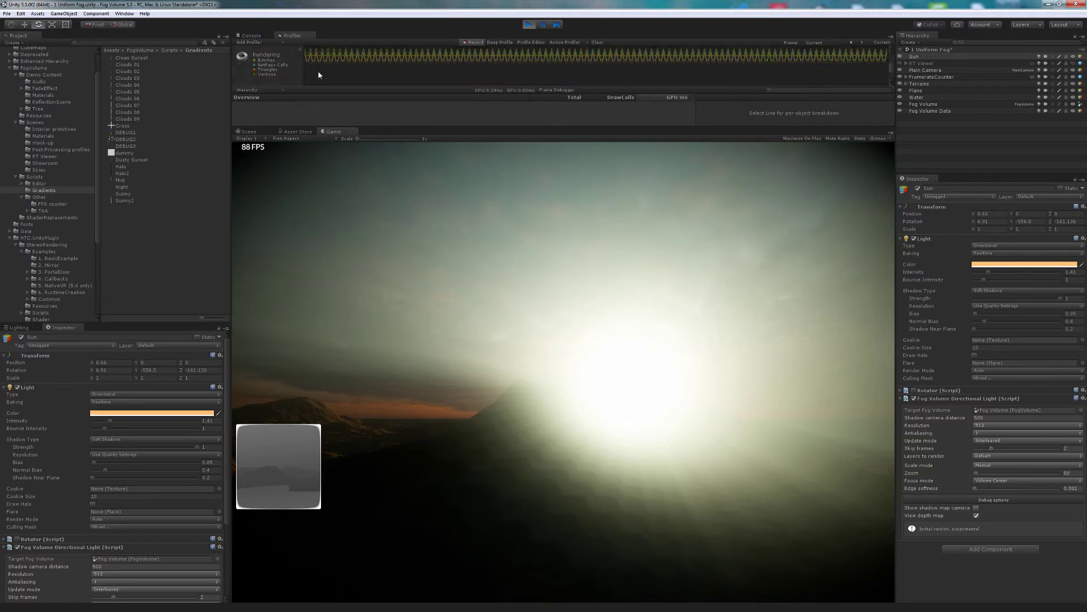
pyautogui.click(441, 70)
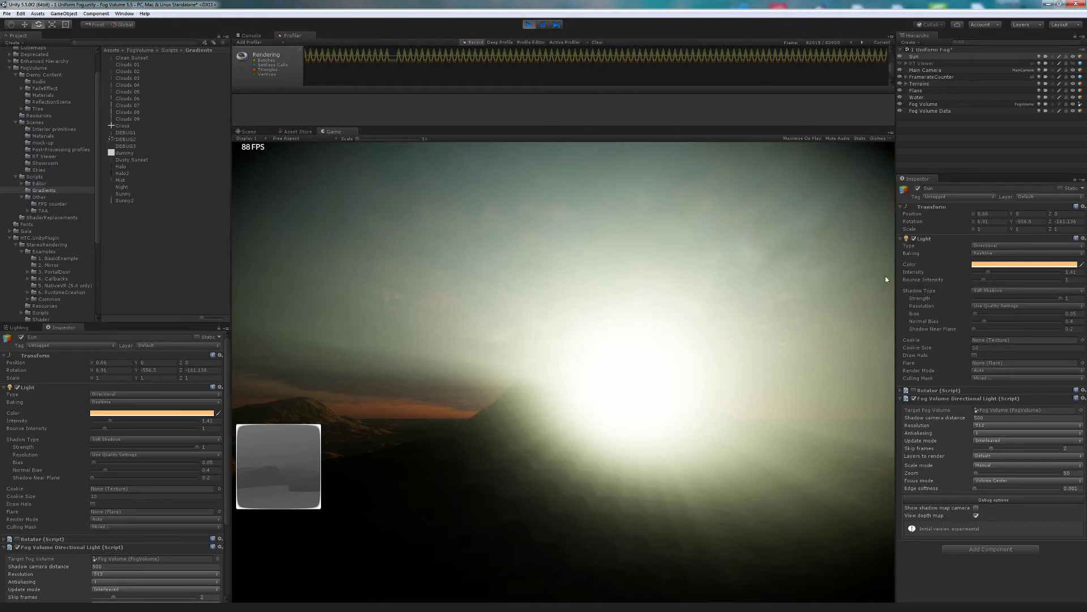
pyautogui.moveTo(991, 448); pyautogui.dragTo(1039, 452)
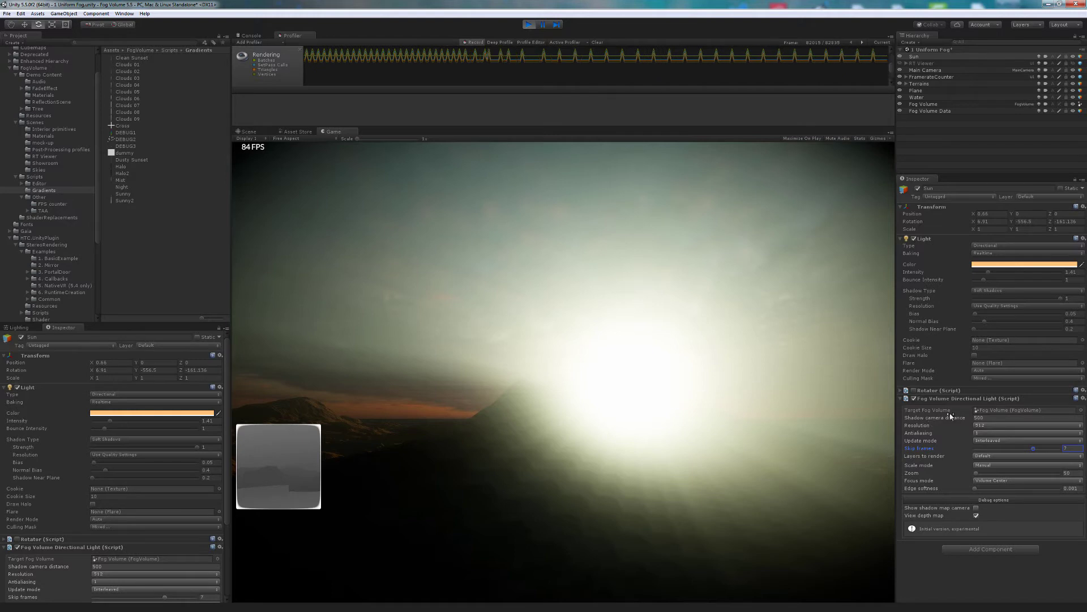
# Try the Sun's Rotator script with Skip frames at 1 and end play mode.
pyautogui.click(914, 390)
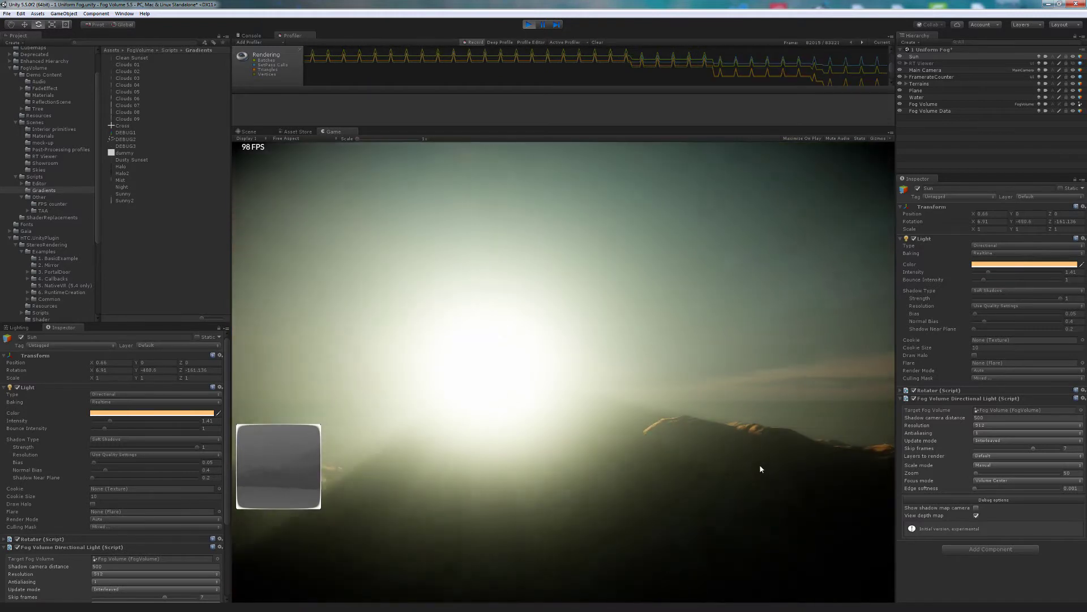
pyautogui.click(983, 448)
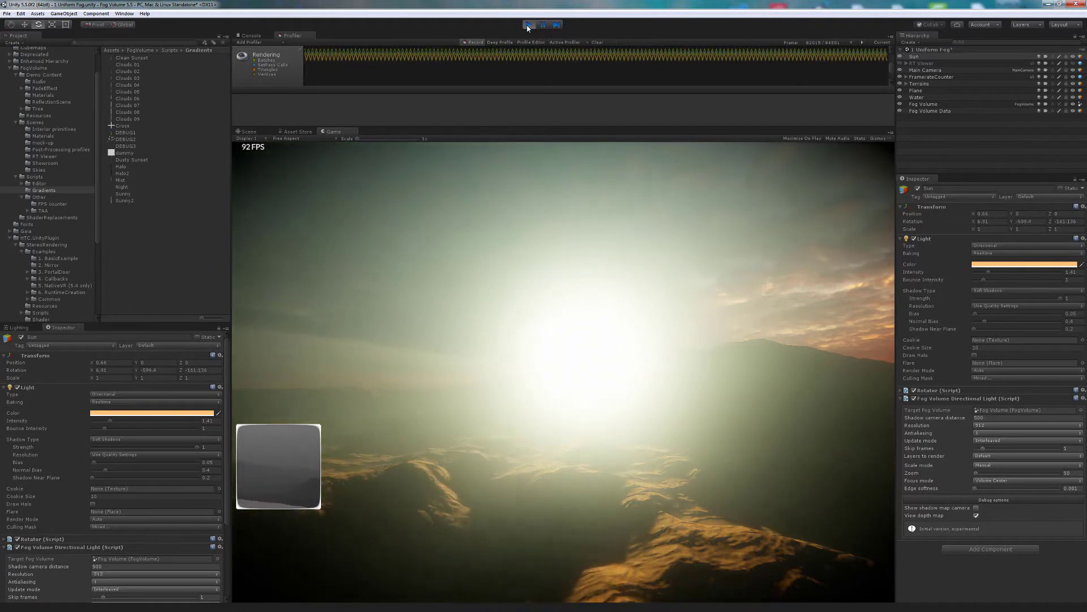
pyautogui.click(528, 25)
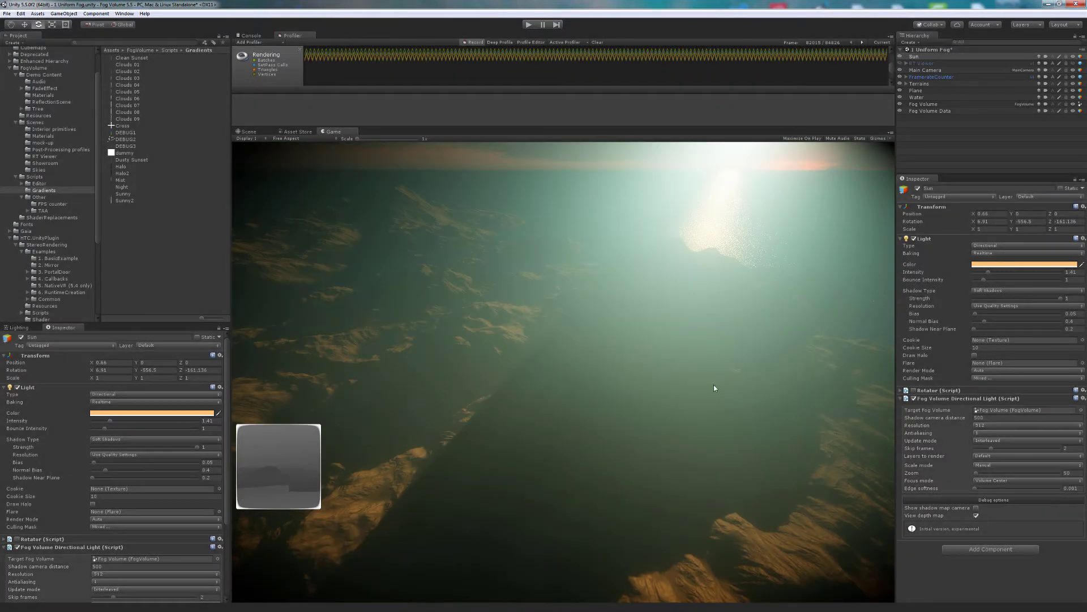
# Set the fog directional light's Resolution to 2048, Antialiasing to 8 and Update mode to On Start.
pyautogui.click(986, 428)
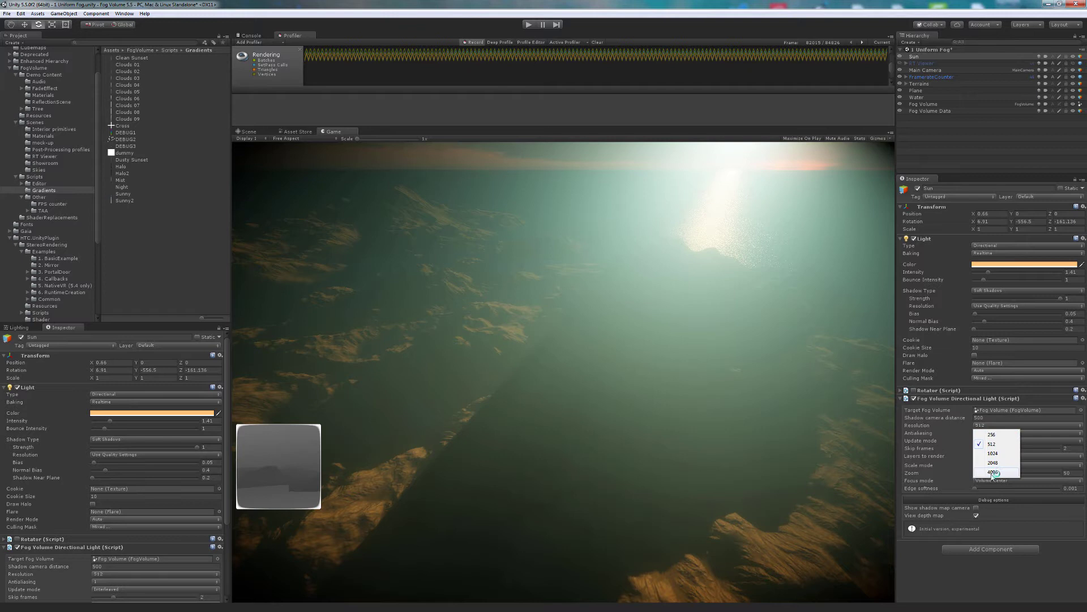
pyautogui.click(993, 472)
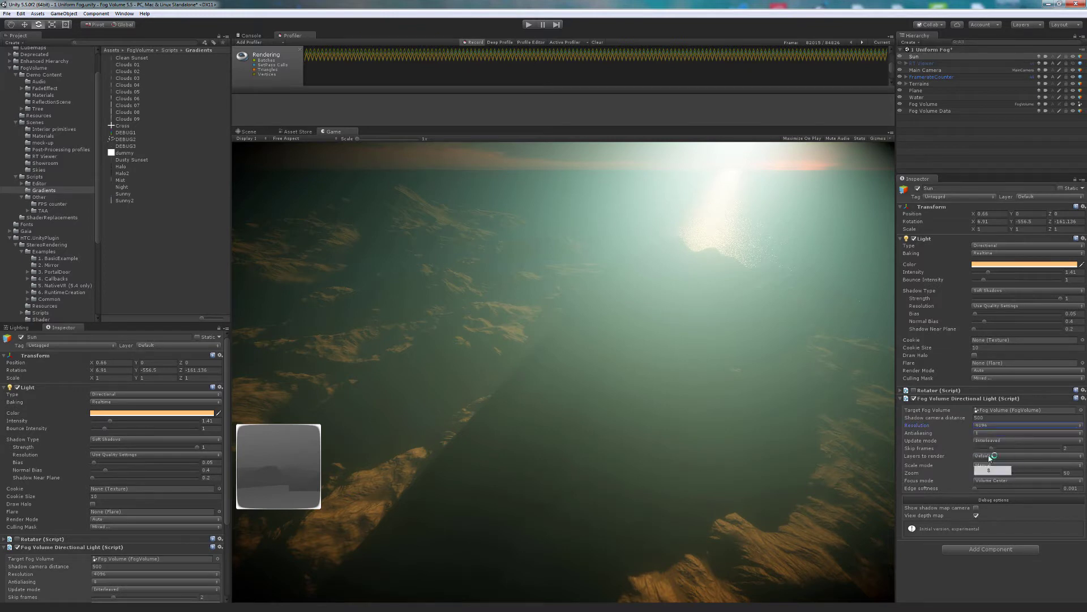
pyautogui.click(986, 427)
pyautogui.click(993, 462)
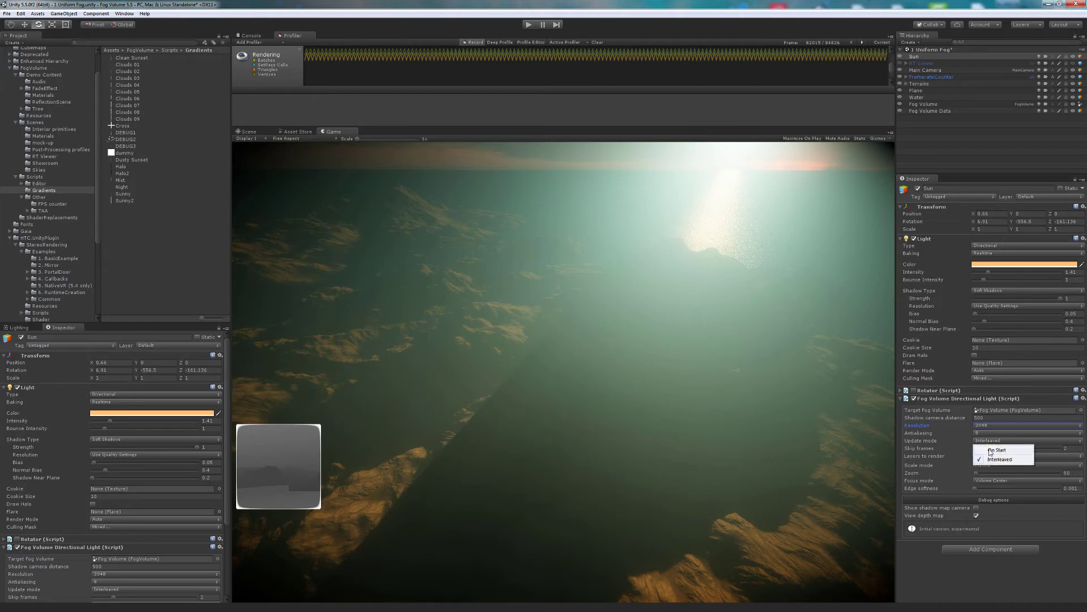
pyautogui.click(990, 451)
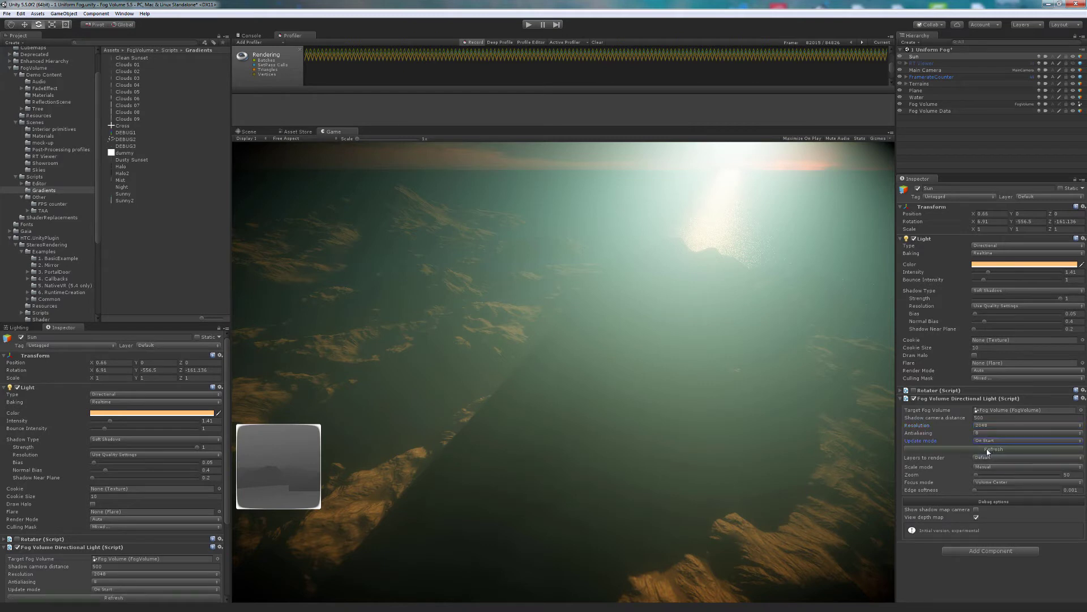
# In play mode, set the fog volume's Jitter to 0.0471, Iteration step size to 111.1 and Max Iterations to about 150.
pyautogui.click(529, 25)
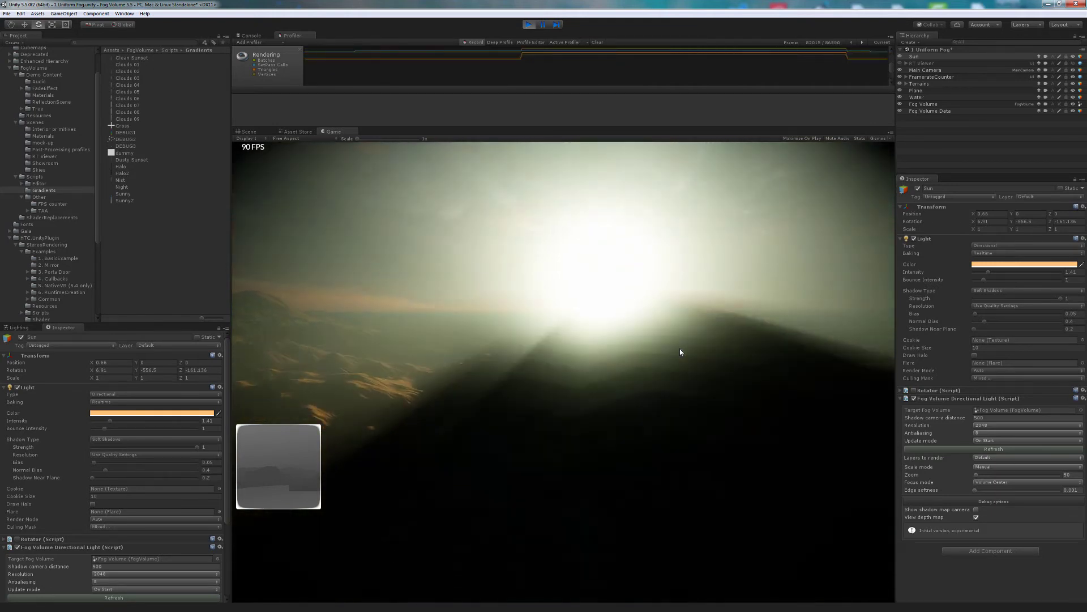
pyautogui.click(923, 104)
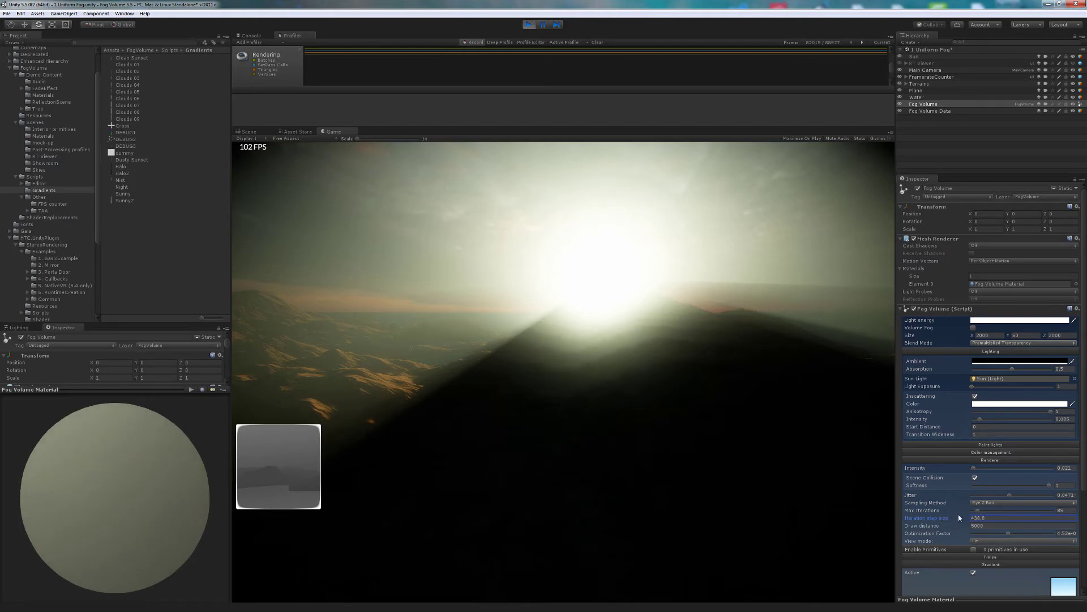
pyautogui.moveTo(943, 518); pyautogui.dragTo(733, 521)
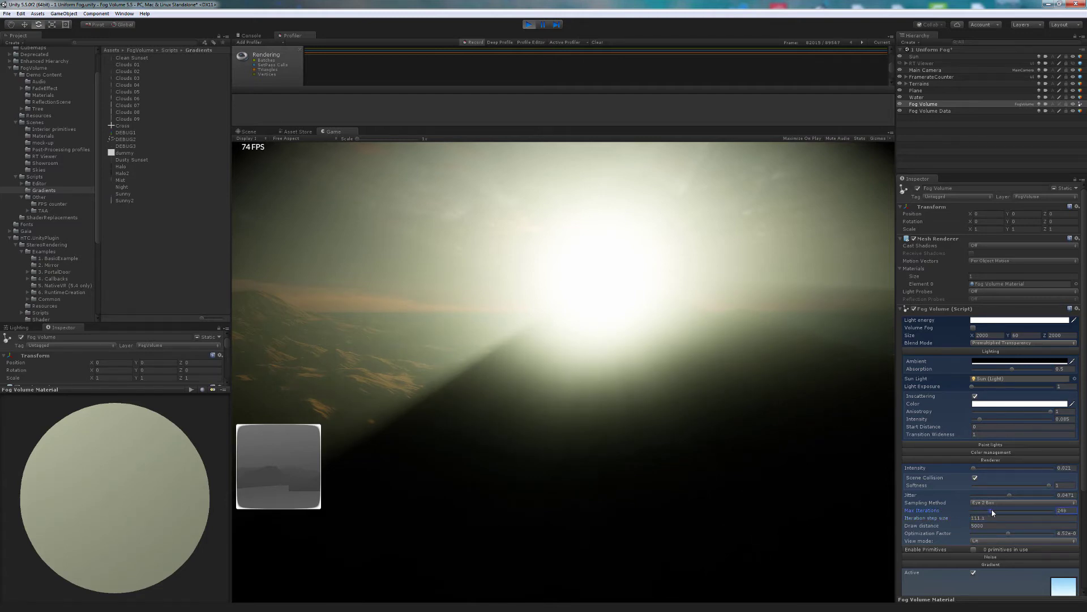
pyautogui.moveTo(691, 425)
pyautogui.mouseDown()
pyautogui.moveTo(641, 410)
pyautogui.moveTo(702, 412)
pyautogui.mouseUp()
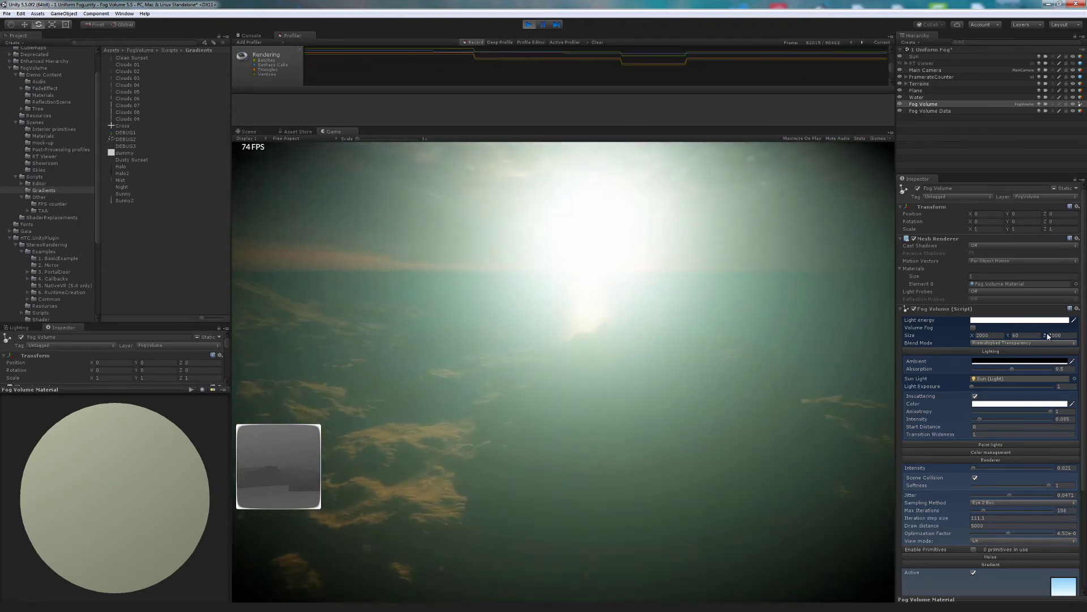
# Copy the Fog Volume component's play-mode values, end play mode and paste them back onto the component.
pyautogui.click(1077, 309)
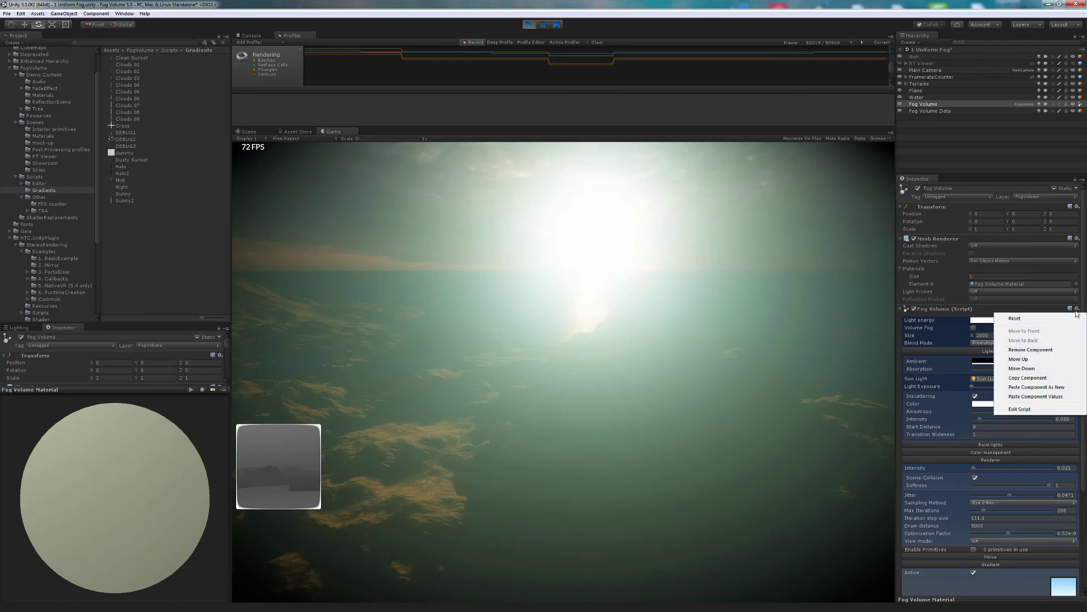
pyautogui.click(1023, 380)
pyautogui.click(530, 25)
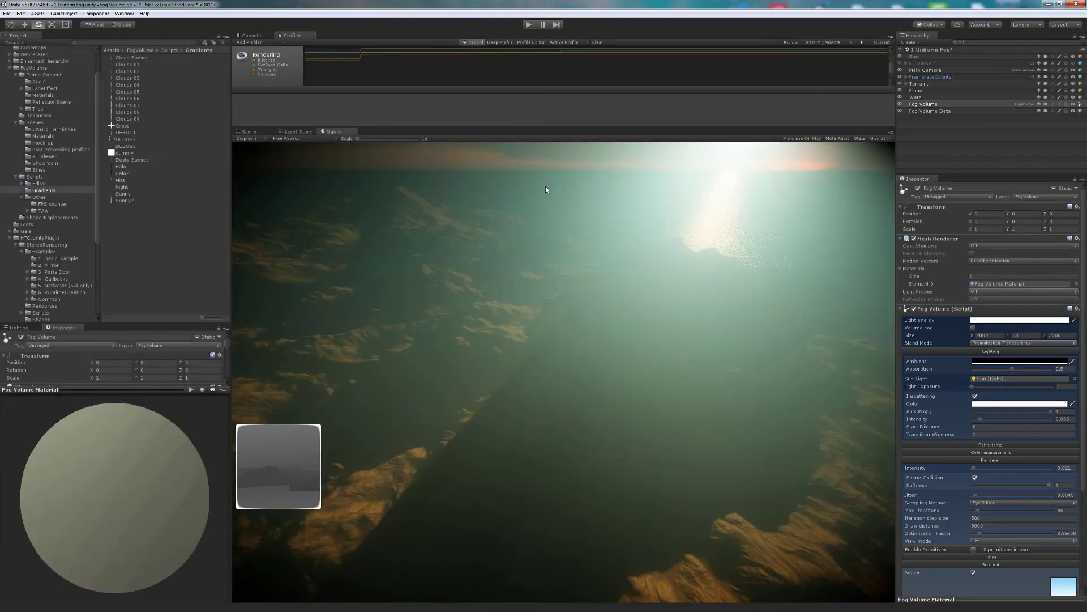
pyautogui.click(1077, 310)
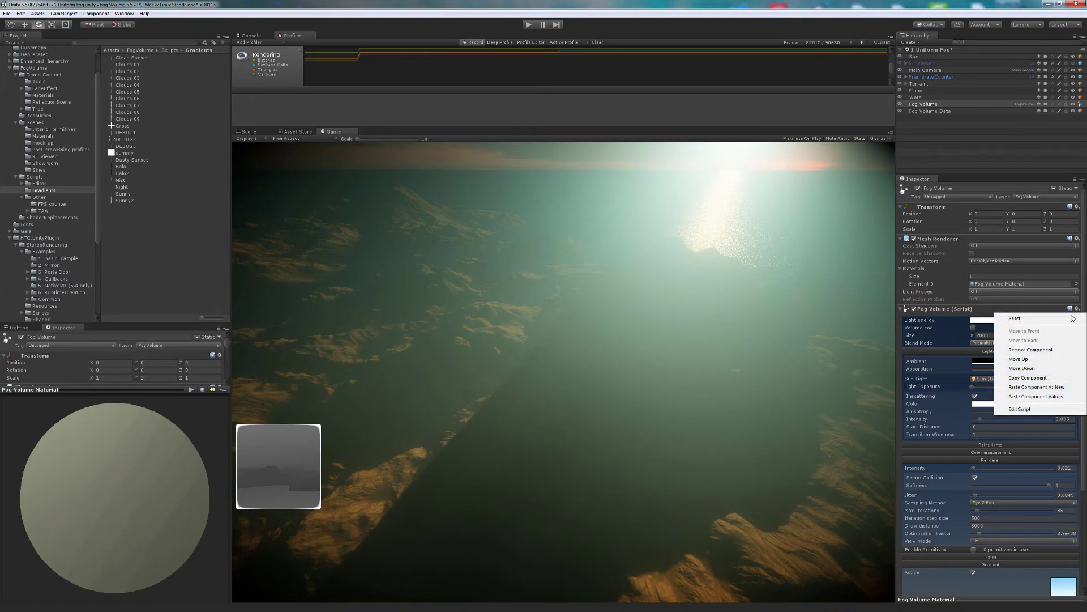
pyautogui.click(1017, 397)
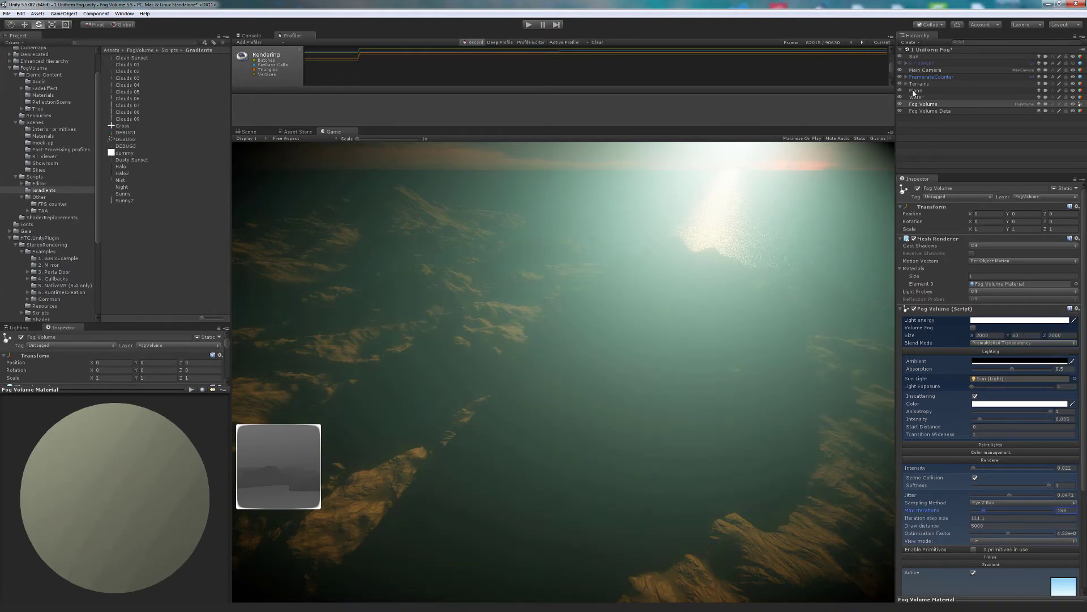
# Turn off View depth map on the Sun's Fog Volume Directional Light and run the scene.
pyautogui.click(914, 57)
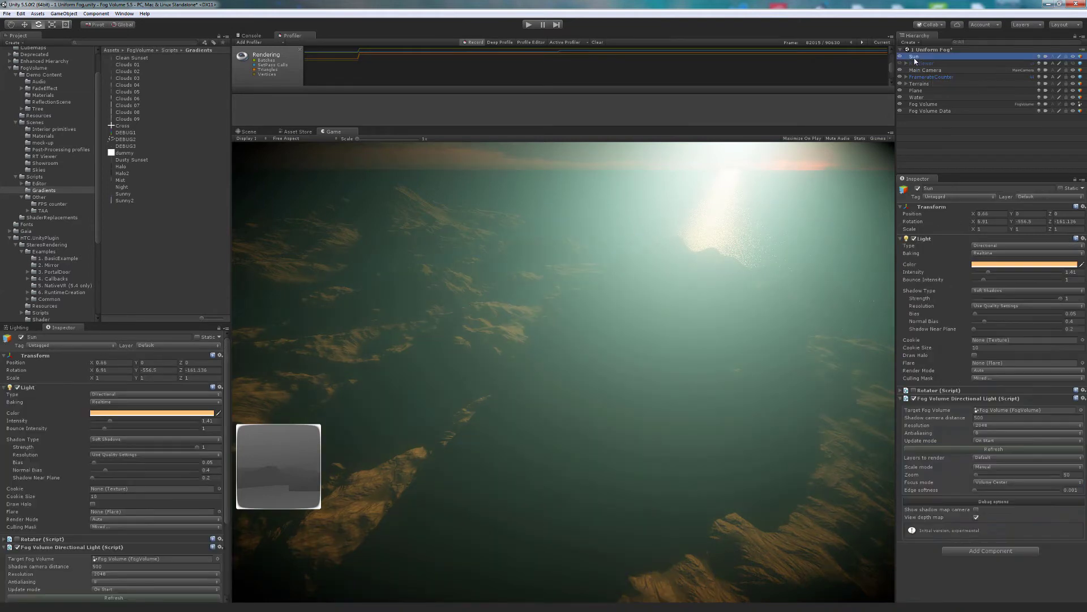
pyautogui.click(976, 518)
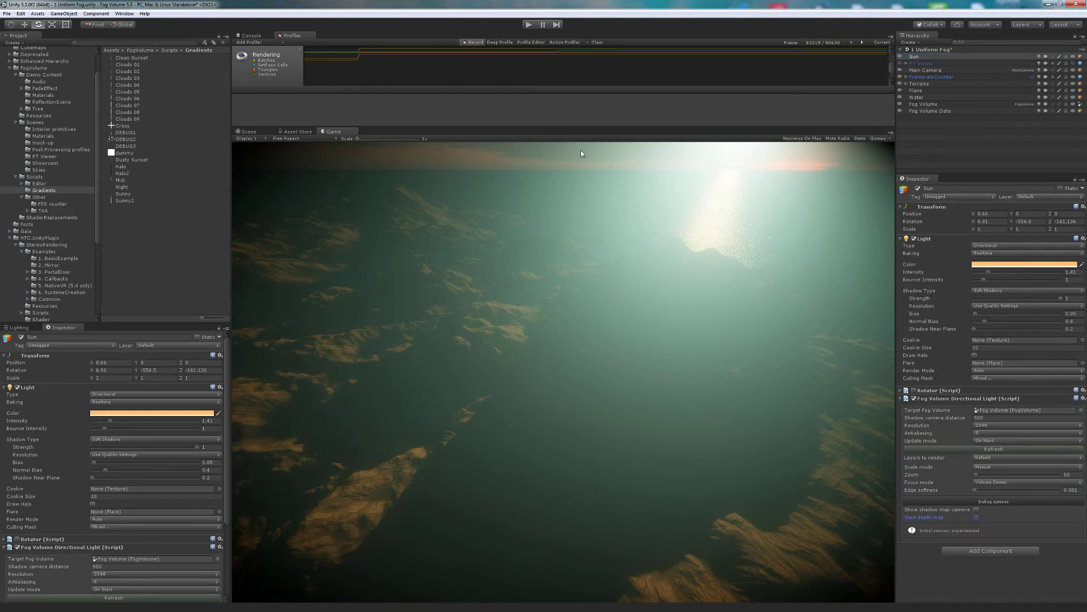
pyautogui.click(529, 25)
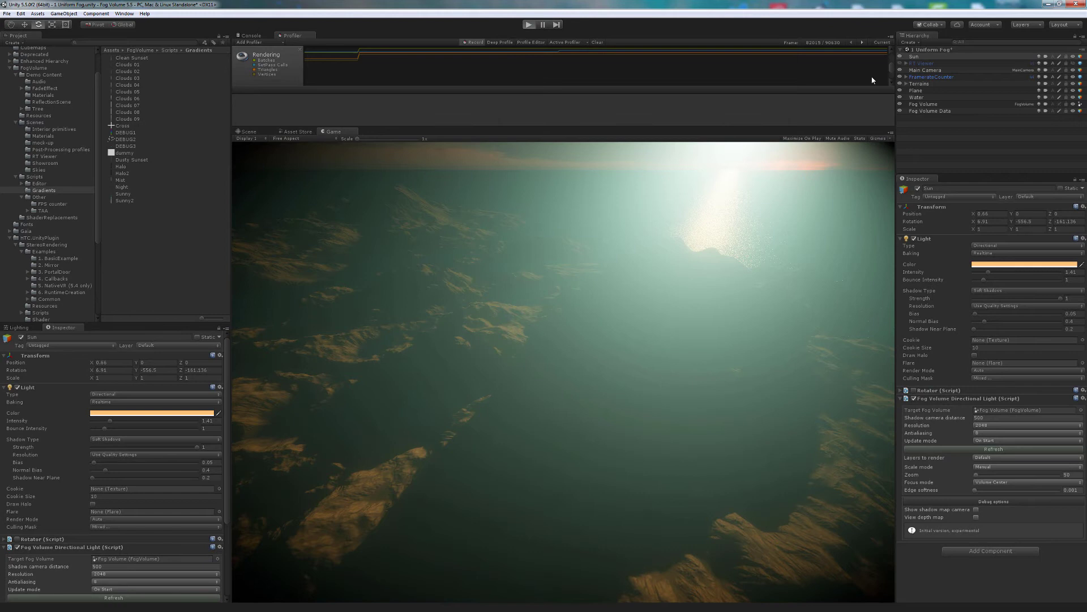
# Select the Main Camera and fly it over the islands to examine the fog in play mode.
pyautogui.click(920, 71)
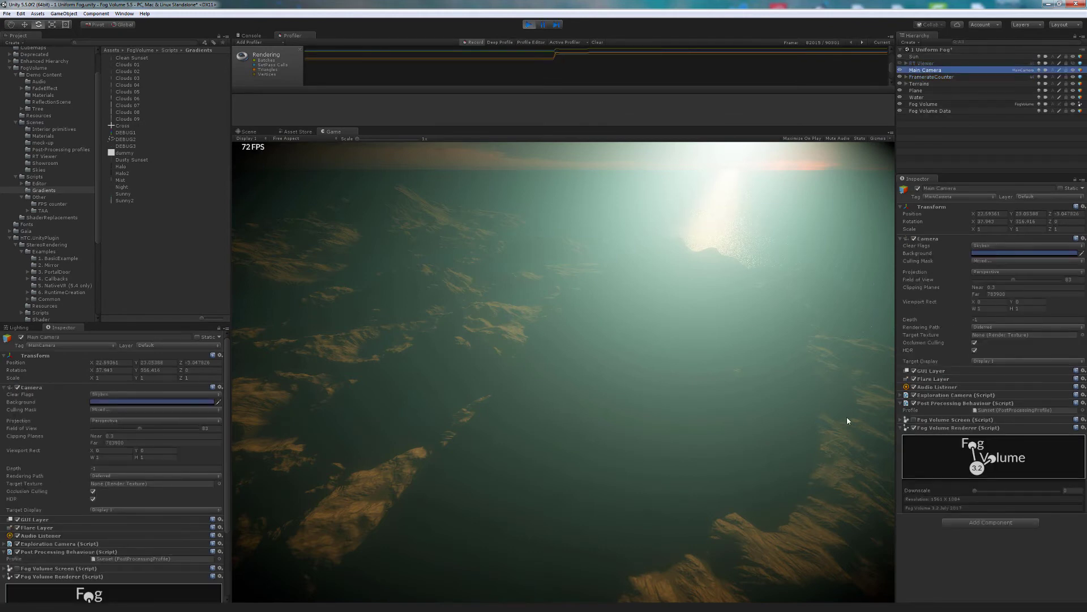
pyautogui.moveTo(689, 414); pyautogui.dragTo(692, 407)
pyautogui.press('q')
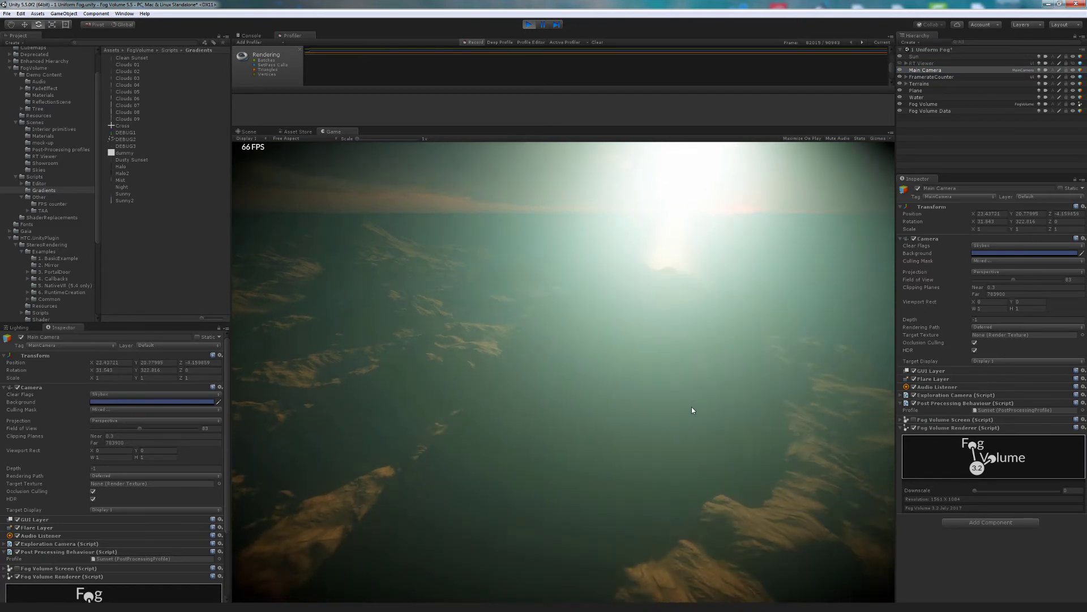
# Fly the camera closer to the islands and set the Fog Volume Renderer's Downscale to 3.
pyautogui.moveTo(692, 408)
pyautogui.mouseDown(button='right')
pyautogui.moveTo(681, 394)
pyautogui.moveTo(696, 393)
pyautogui.moveTo(683, 409)
pyautogui.mouseUp(button='right')
pyautogui.press('w')
pyautogui.press('a')
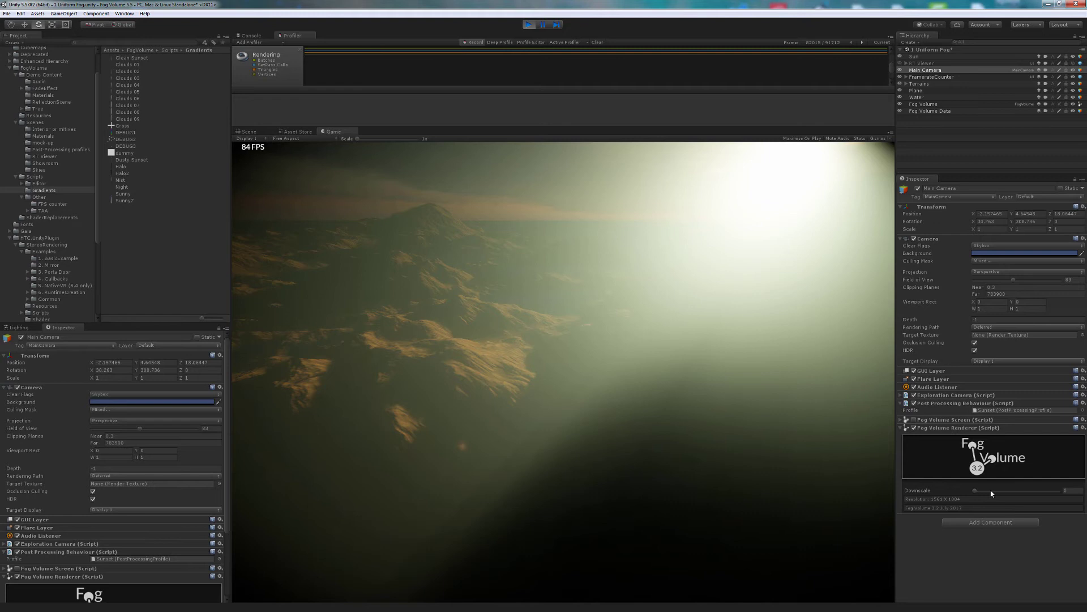
pyautogui.moveTo(987, 491); pyautogui.dragTo(992, 491)
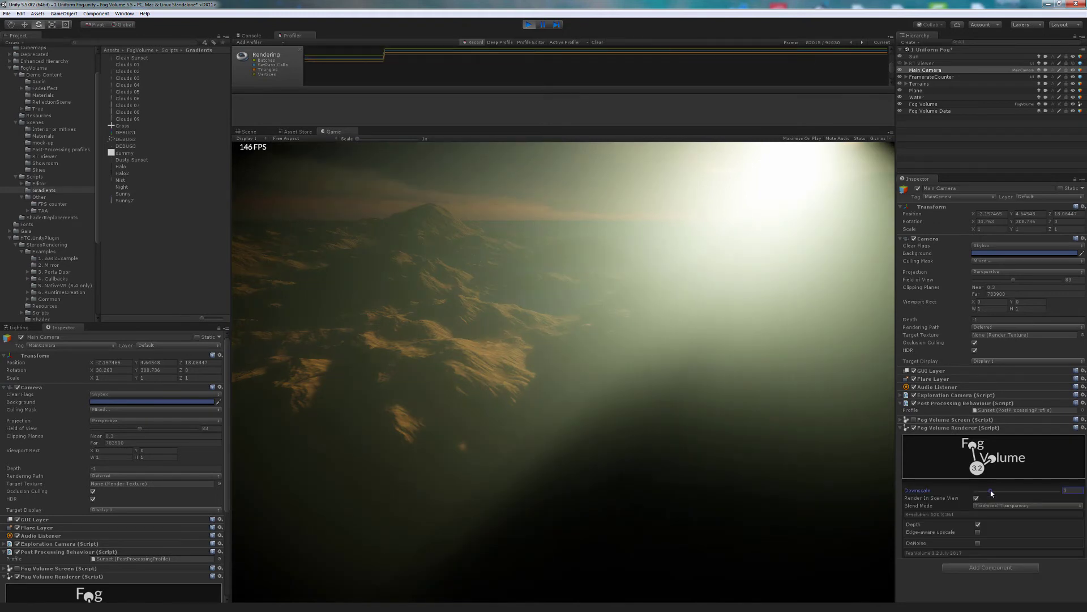
# Toggle the Fog Volume Renderer component off and on repeatedly to compare image and frame rate, leaving it enabled.
pyautogui.click(913, 428)
pyautogui.click(914, 428)
pyautogui.click(914, 428)
pyautogui.click(914, 428)
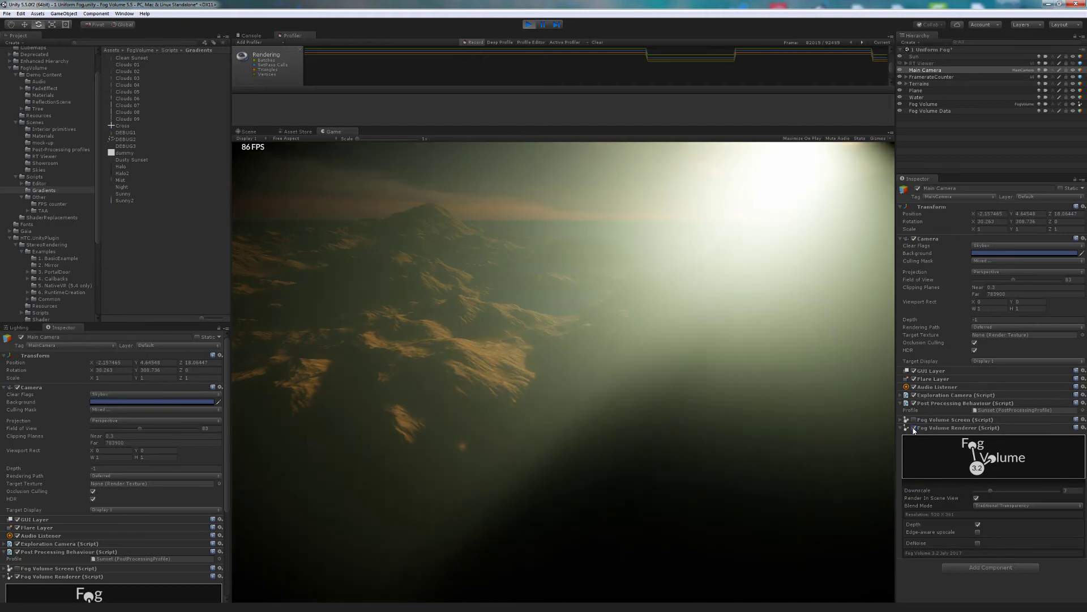
pyautogui.click(913, 429)
pyautogui.click(913, 428)
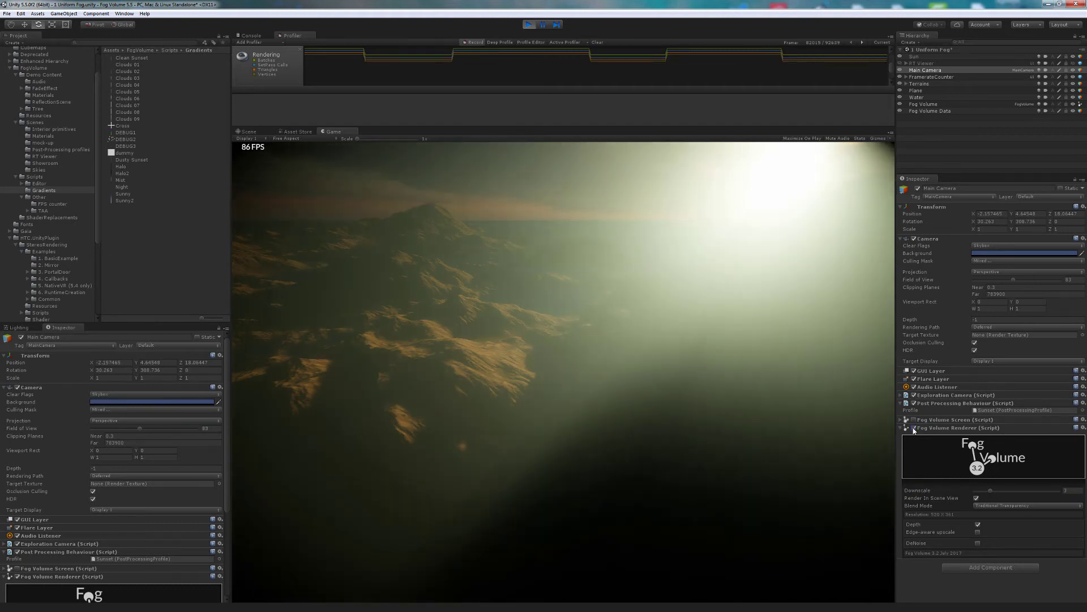
# Set the Fog Volume Renderer's Blend Mode to Premultiplied Transparency and turn the camera toward the sun.
pyautogui.click(988, 504)
pyautogui.click(1001, 516)
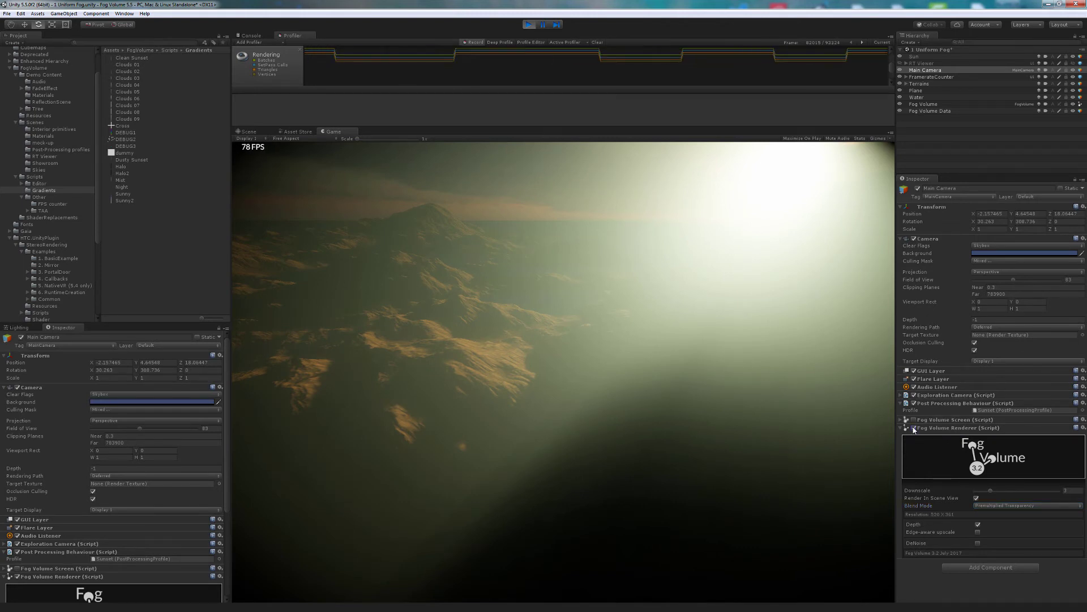
pyautogui.moveTo(672, 377); pyautogui.dragTo(695, 365, button='right')
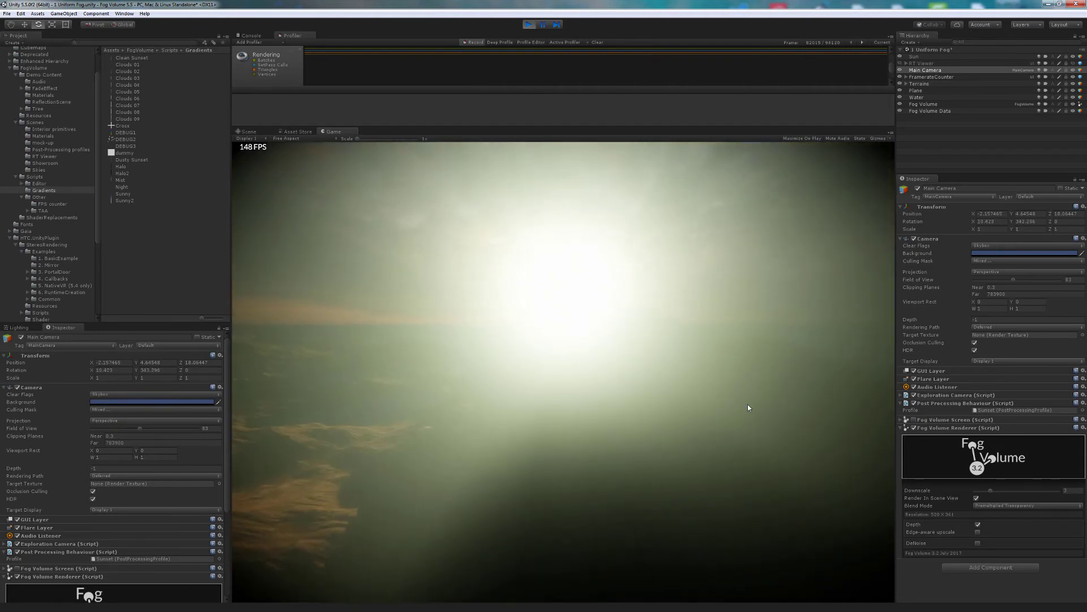
# Raise the Fog Volume Renderer's Downscale to 7 while flying the camera past the mountain to inspect the fog along its silhouette.
pyautogui.press('d')
pyautogui.moveTo(722, 420); pyautogui.dragTo(728, 420, button='right')
pyautogui.press('a')
pyautogui.press('d')
pyautogui.press('w')
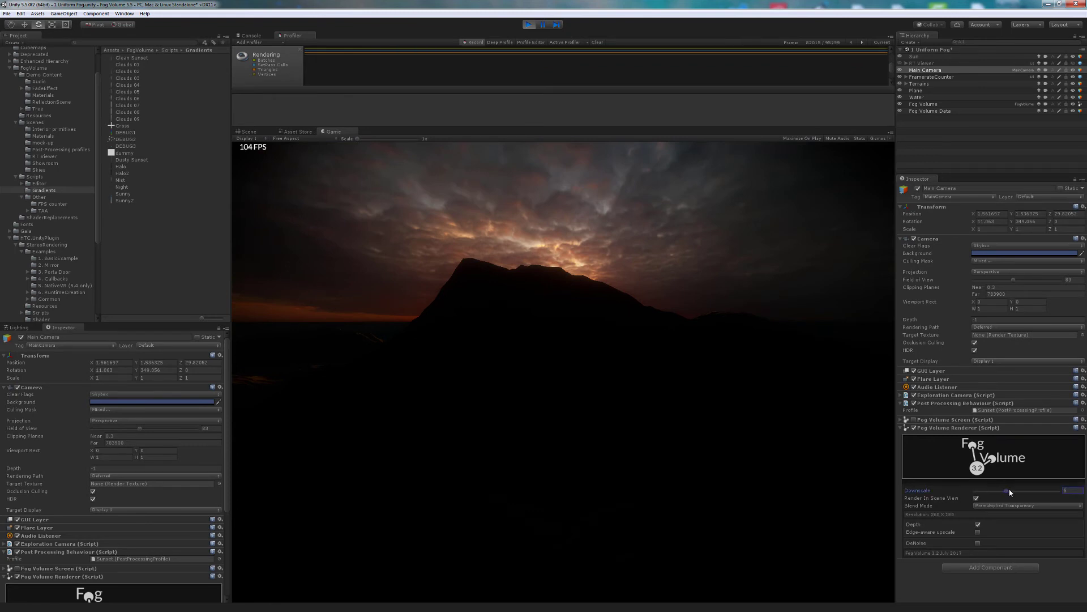
pyautogui.moveTo(467, 255); pyautogui.dragTo(511, 271, button='right')
pyautogui.press('d')
pyautogui.press('w')
pyautogui.press('e')
pyautogui.press('w')
pyautogui.press('w')
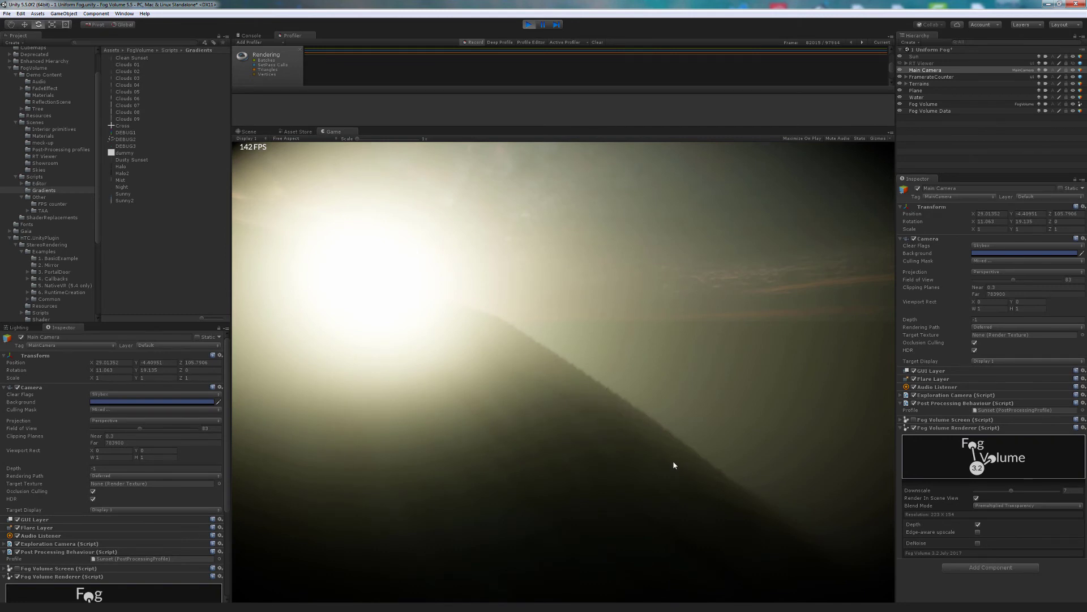
# Enable Edge-aware upscale with the DOWNSAMPLE_CHESSBOARD method and, with the edge mask shown temporarily, set Depth Threshold to about 0.0039.
pyautogui.click(978, 533)
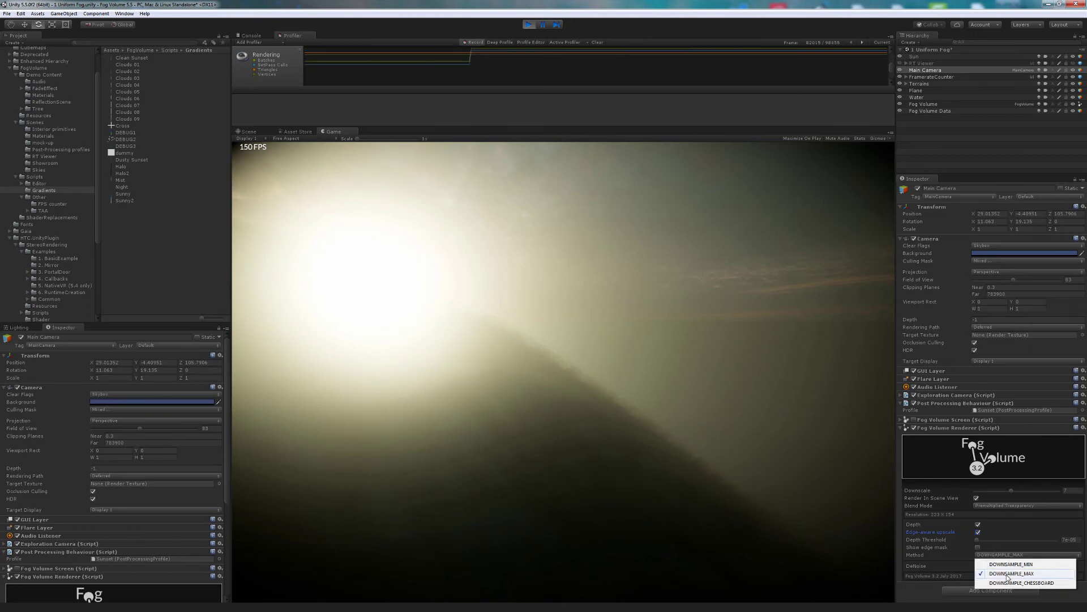
pyautogui.click(1013, 583)
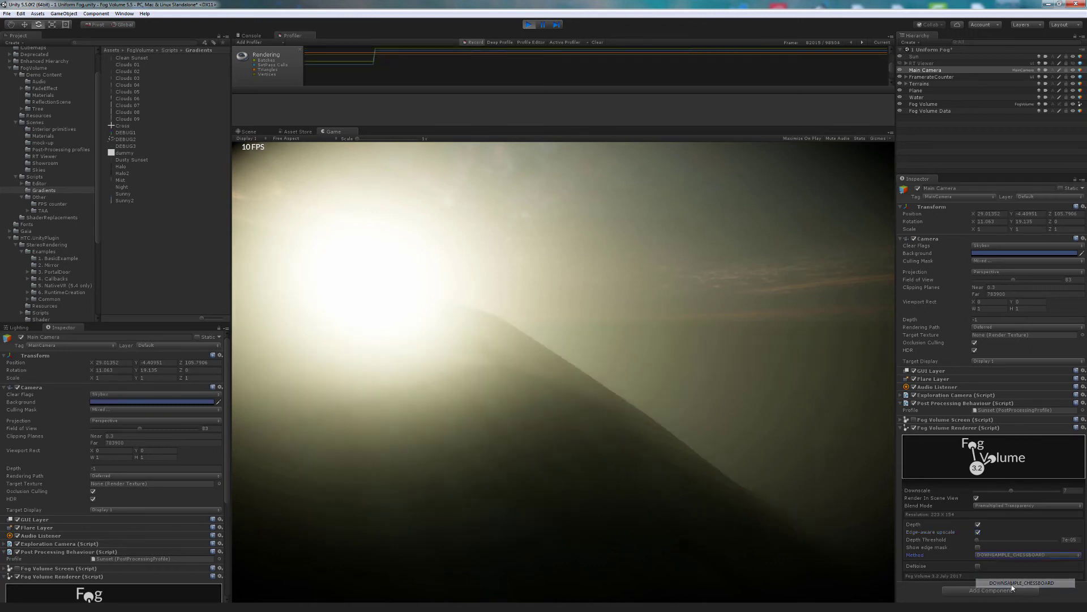
pyautogui.click(979, 548)
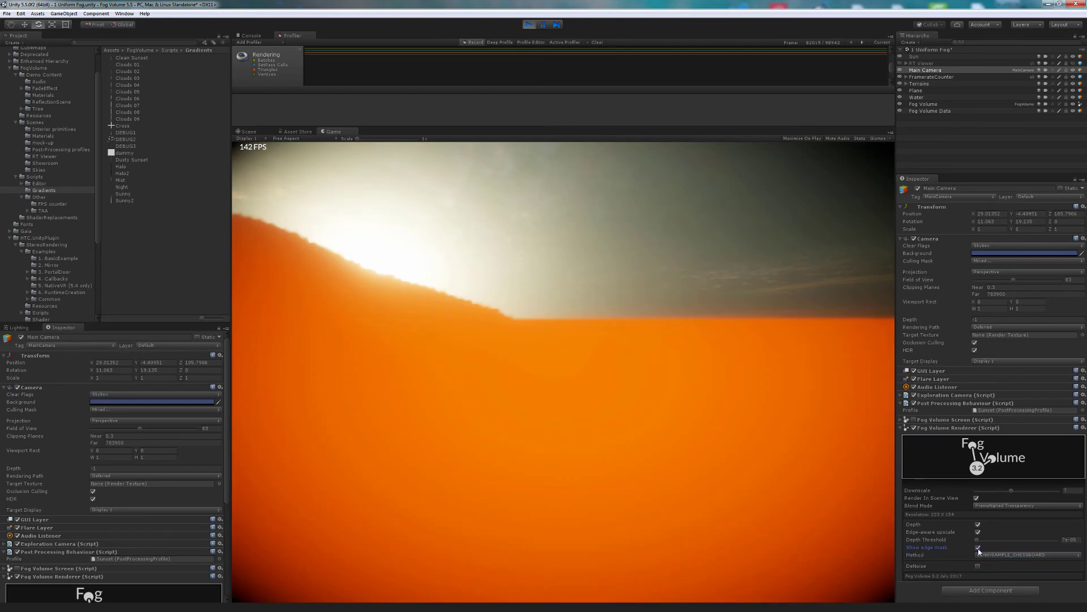
pyautogui.moveTo(982, 543); pyautogui.dragTo(1008, 540)
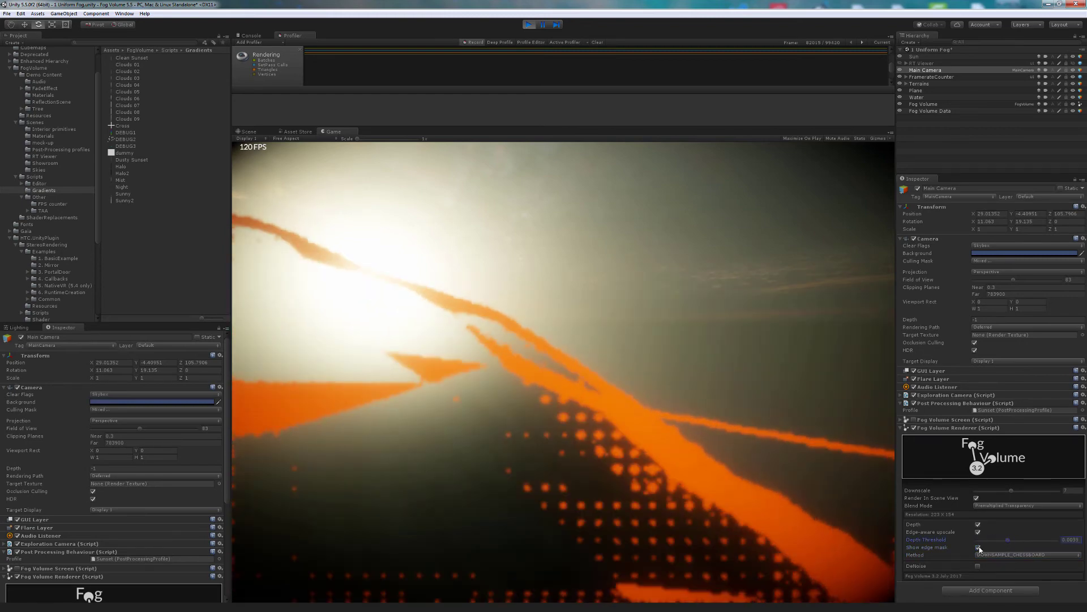
pyautogui.click(978, 547)
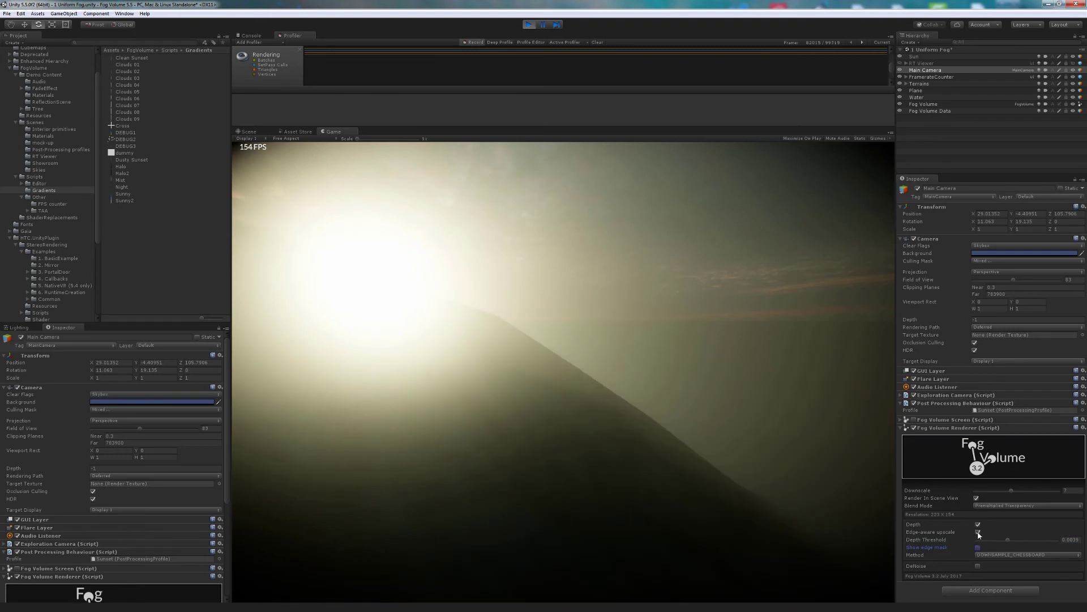
# Compare the mountain edge with Edge-aware upscale off and on, leave it on, and fly the camera back to check the fog.
pyautogui.click(978, 532)
pyautogui.click(979, 532)
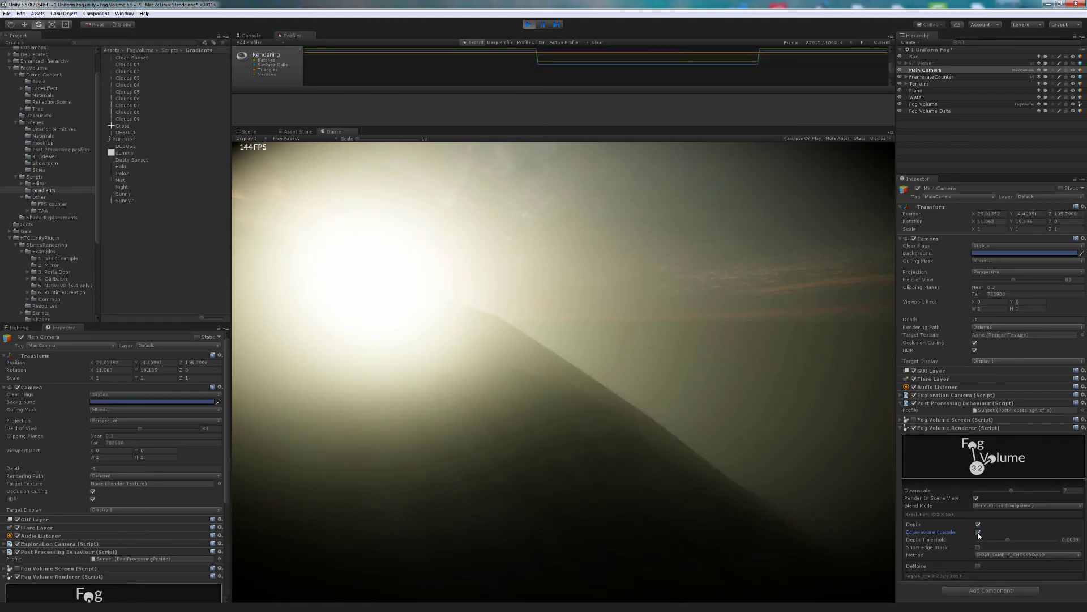
pyautogui.click(978, 532)
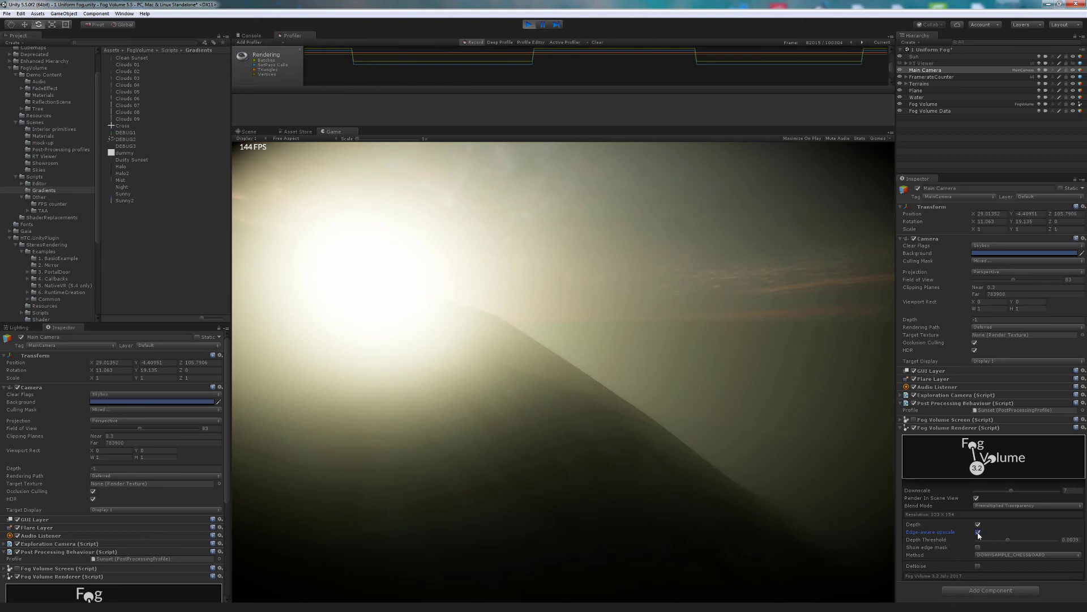
pyautogui.press('s')
pyautogui.moveTo(799, 484); pyautogui.dragTo(789, 486, button='right')
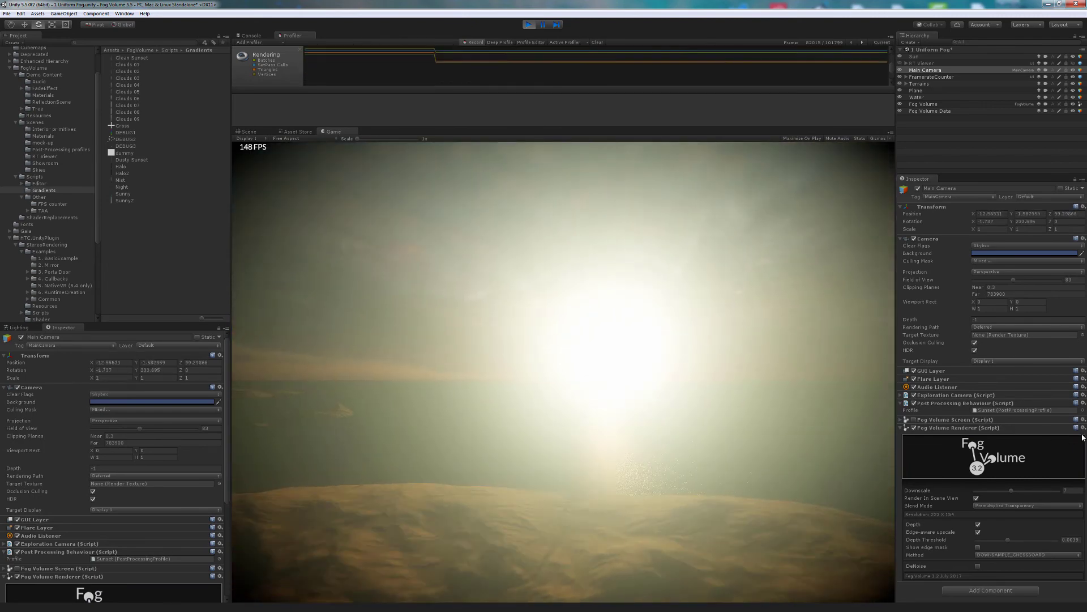
# Copy the Fog Volume Renderer component's play-mode values, end play mode and paste them back onto the component.
pyautogui.click(1084, 427)
pyautogui.click(1032, 497)
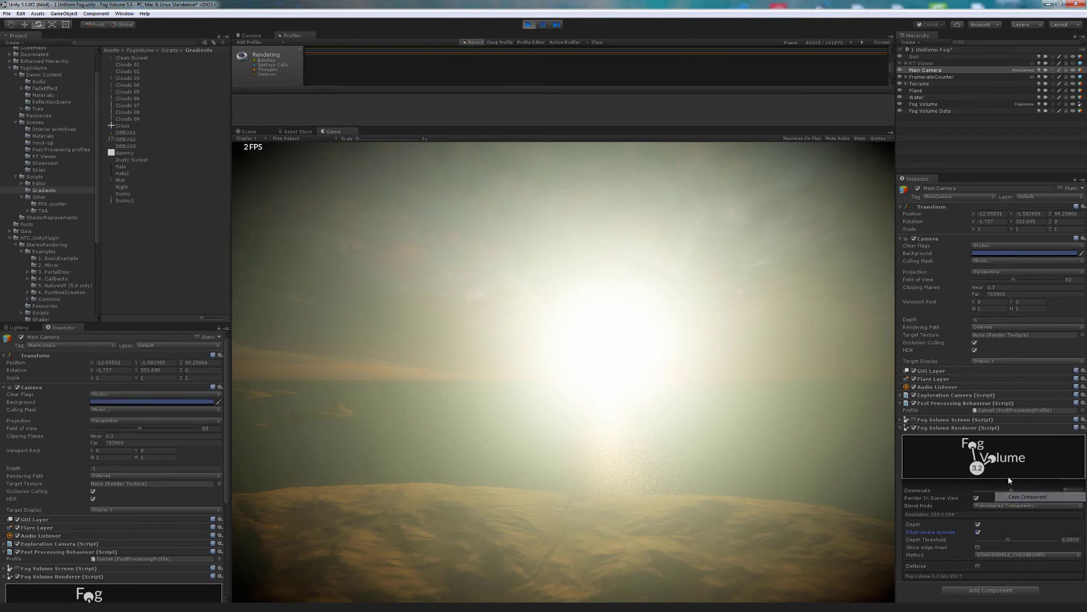
pyautogui.click(529, 27)
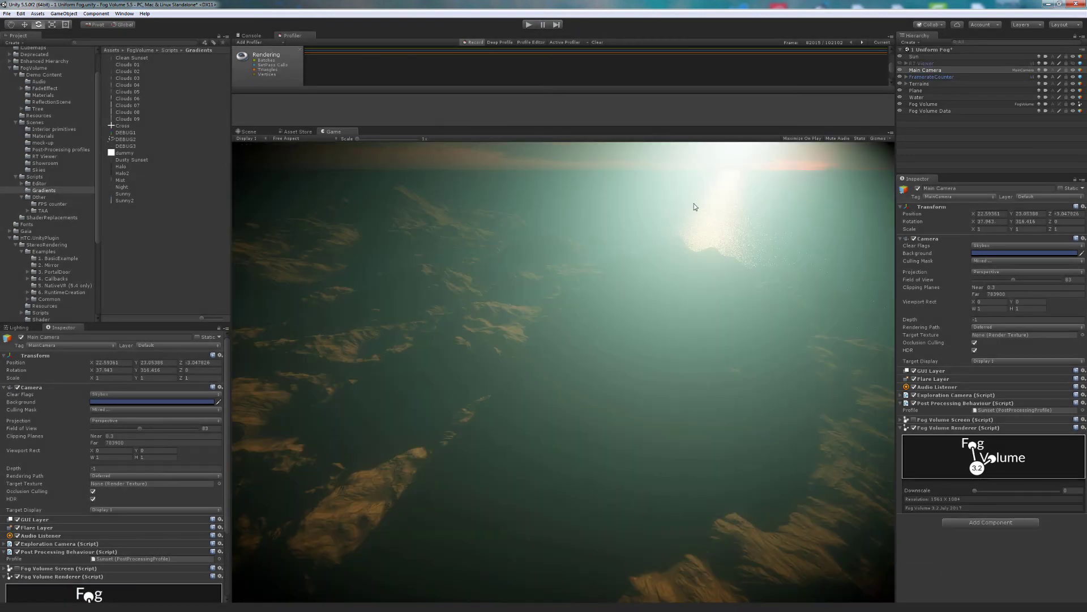
pyautogui.click(1083, 428)
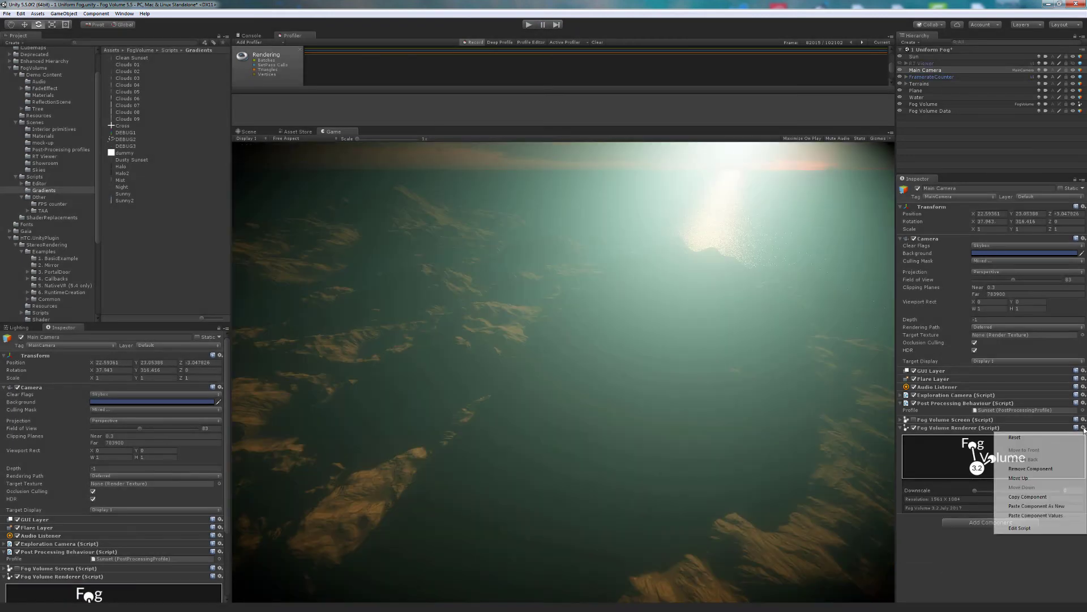
pyautogui.click(1023, 516)
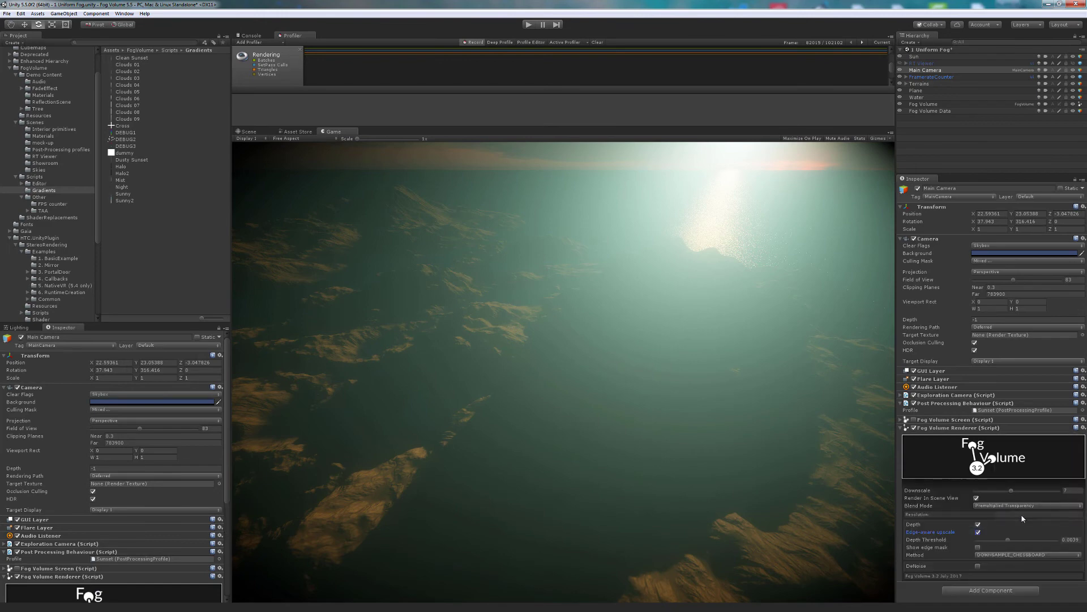
# Select the Fog Volume object and open its Ambient lighting color for editing.
pyautogui.click(917, 97)
pyautogui.click(924, 104)
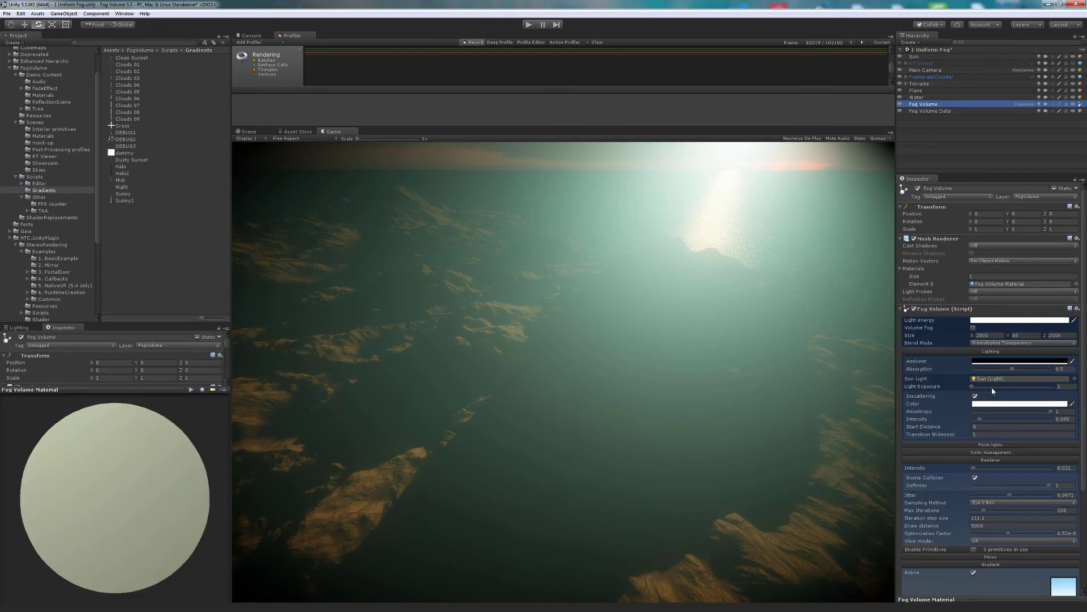
pyautogui.scroll(-2, 969, 409)
pyautogui.click(981, 337)
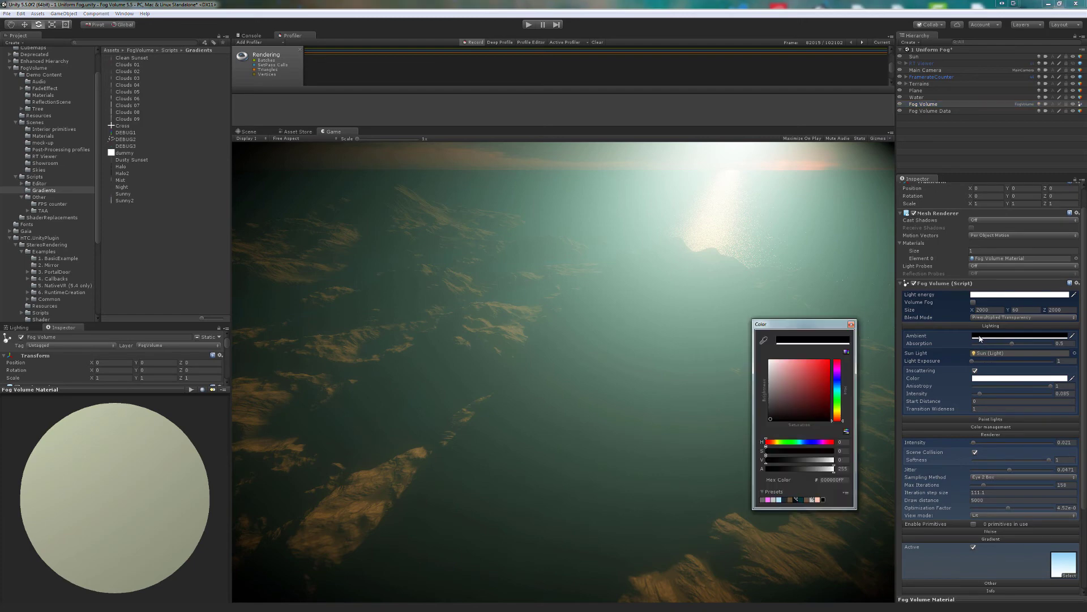